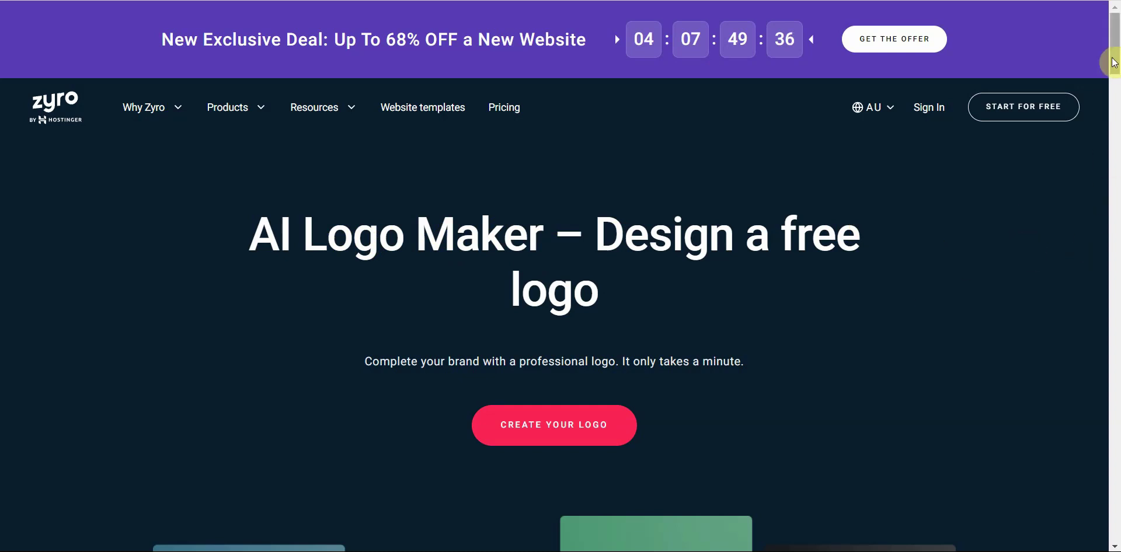
- Scroll down the AI Logo Maker page to the Create Your Logo options
{"action": "mouse_move", "coordinate": [1114, 57]}
{"action": "left_mouse_down"}
{"action": "mouse_move", "coordinate": [1111, 106]}
{"action": "mouse_move", "coordinate": [1114, 59]}
{"action": "left_mouse_up"}
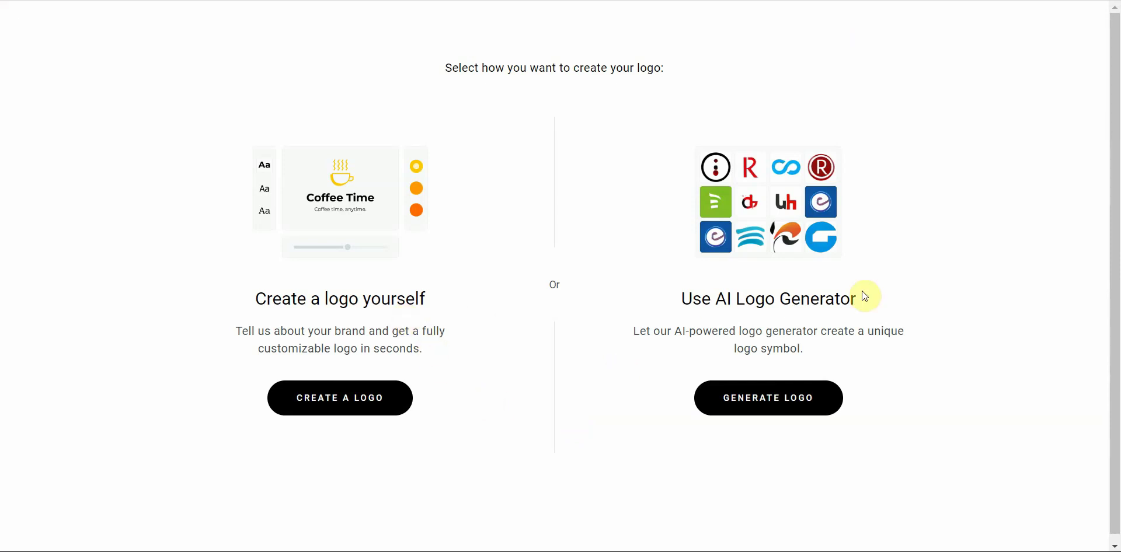
- Launch the AI logo generator and provisionally pick the blue house starter logo
{"action": "left_click", "coordinate": [798, 403]}
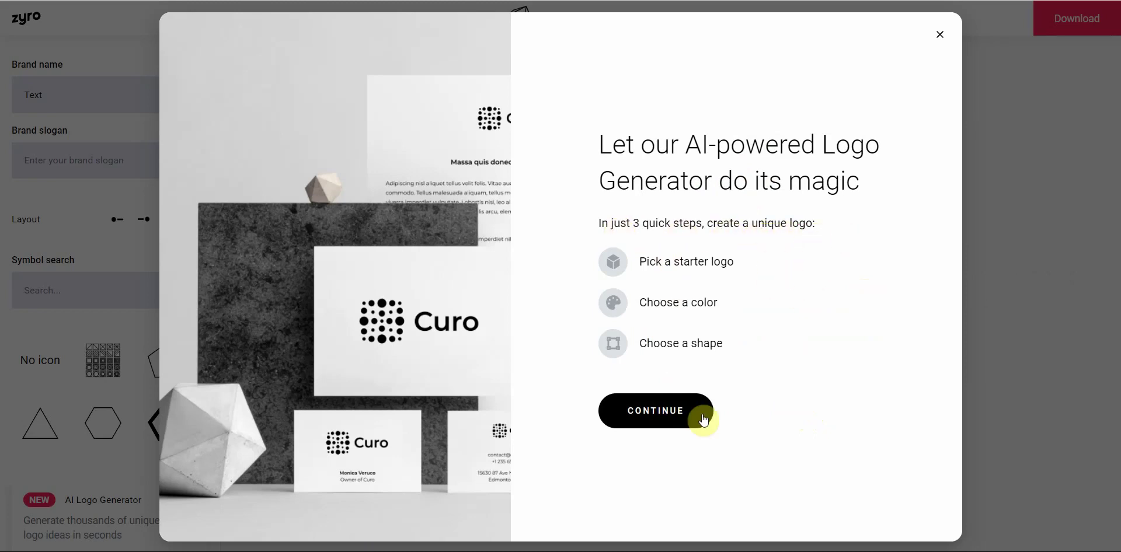
{"action": "left_click", "coordinate": [669, 416]}
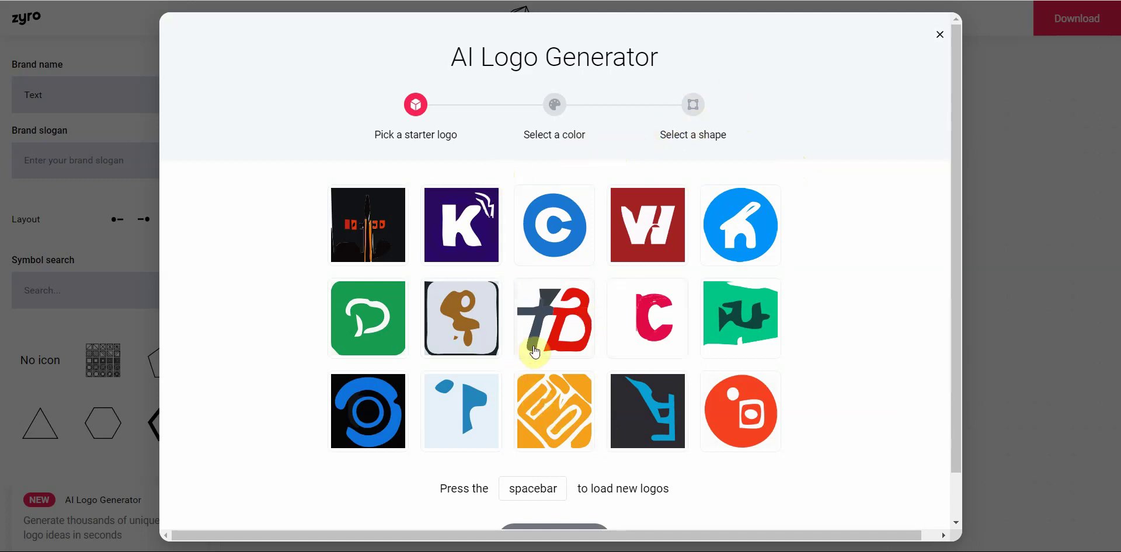
{"action": "left_click", "coordinate": [745, 242]}
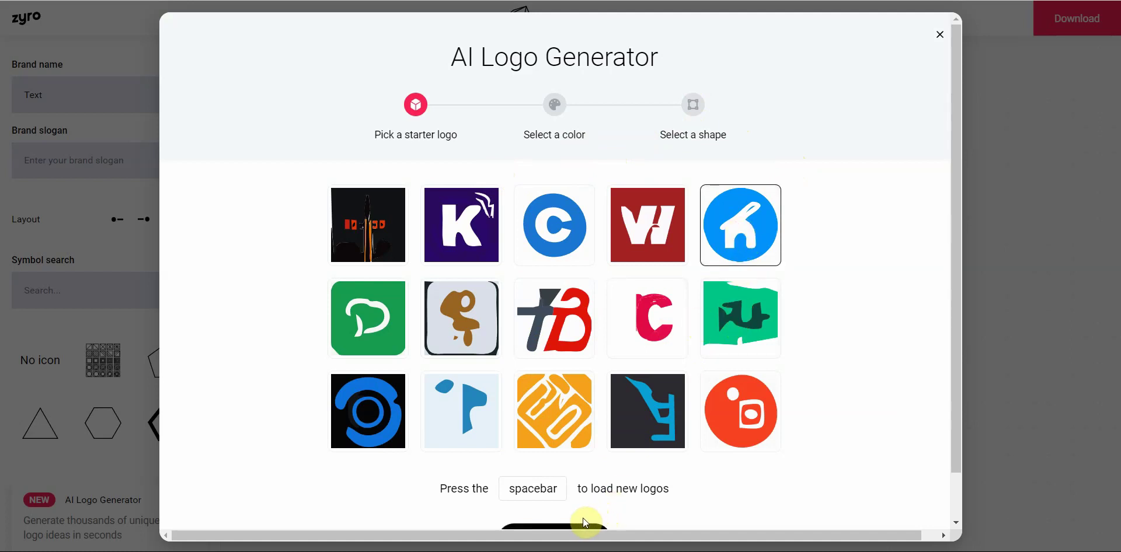
{"action": "scroll", "coordinate": [656, 450], "scroll_direction": "down", "scroll_amount": 1}
{"action": "scroll", "coordinate": [654, 462], "scroll_direction": "up", "scroll_amount": 1}
- Load a fresh set of starter logos and choose the blue checkmark logo instead
{"action": "key", "text": "space"}
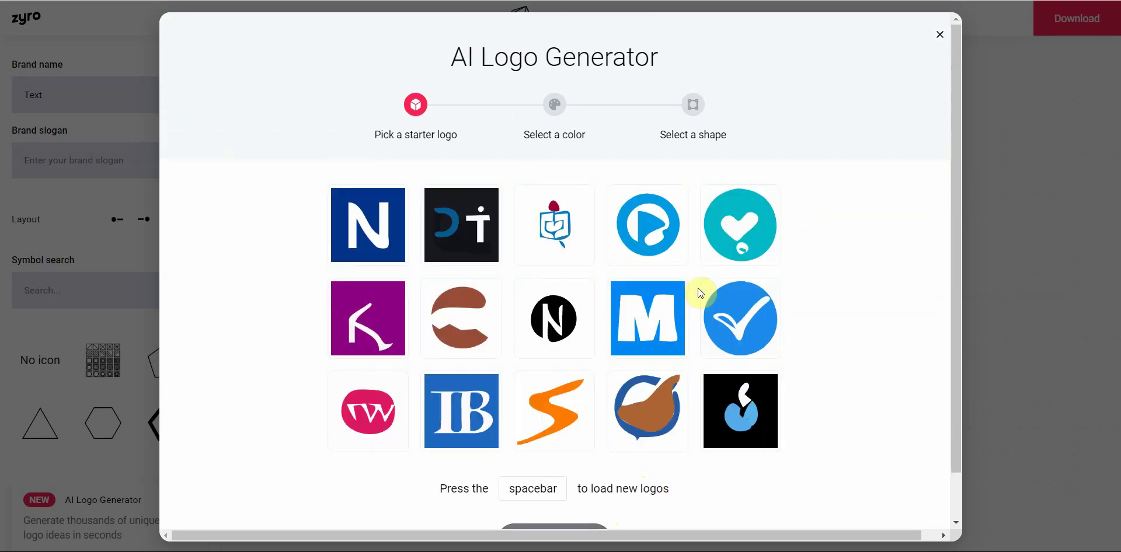
{"action": "left_click", "coordinate": [658, 341]}
{"action": "left_click", "coordinate": [732, 323]}
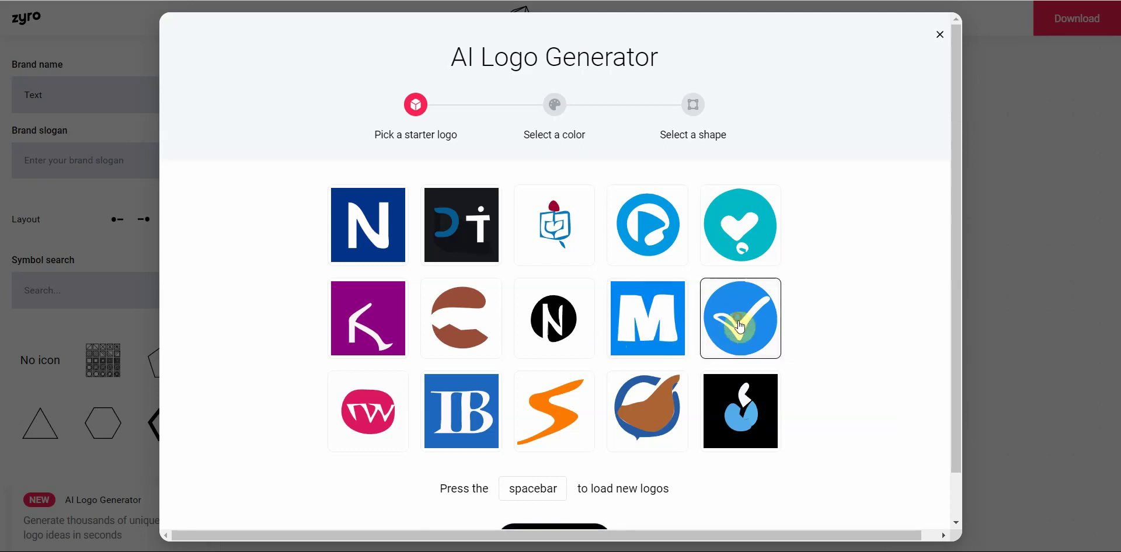
{"action": "scroll", "coordinate": [610, 498], "scroll_direction": "down", "scroll_amount": 1}
{"action": "left_click", "coordinate": [602, 490]}
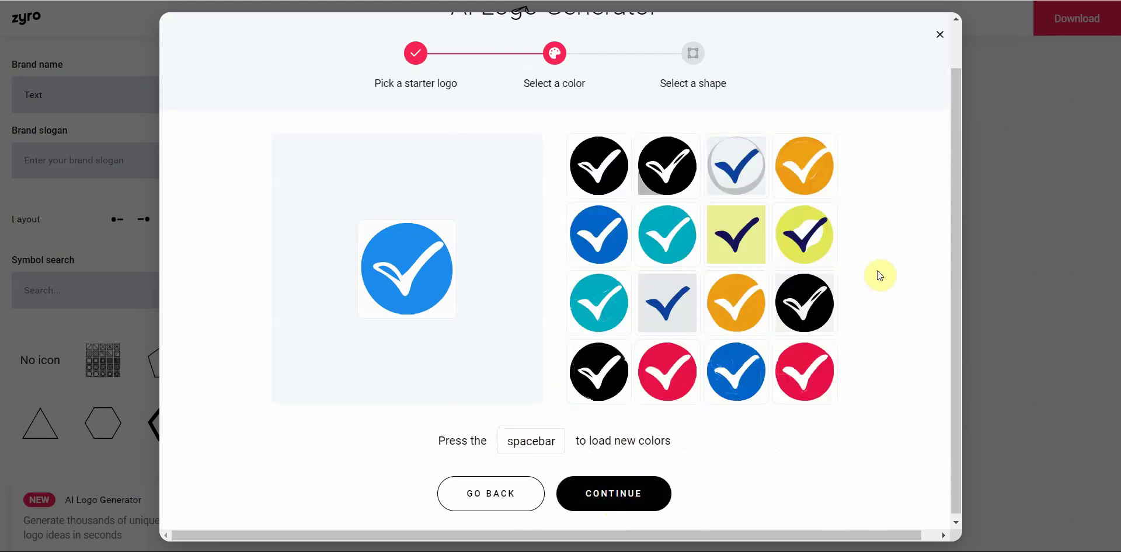
- Recolour the checkmark logo red, choose the third shape variant, and dismiss the rating prompt
{"action": "left_click", "coordinate": [683, 375]}
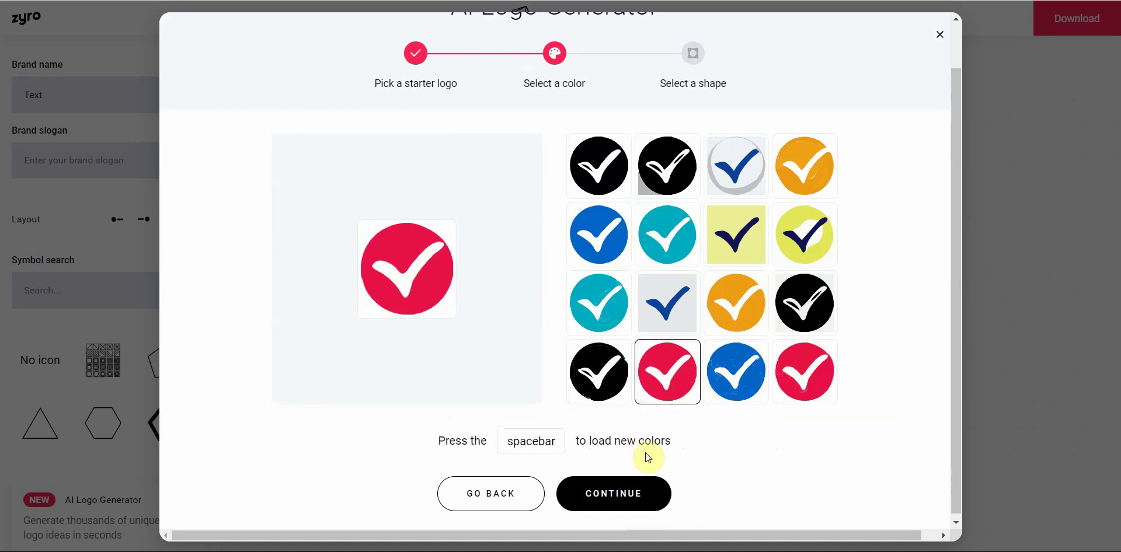
{"action": "left_click", "coordinate": [619, 495]}
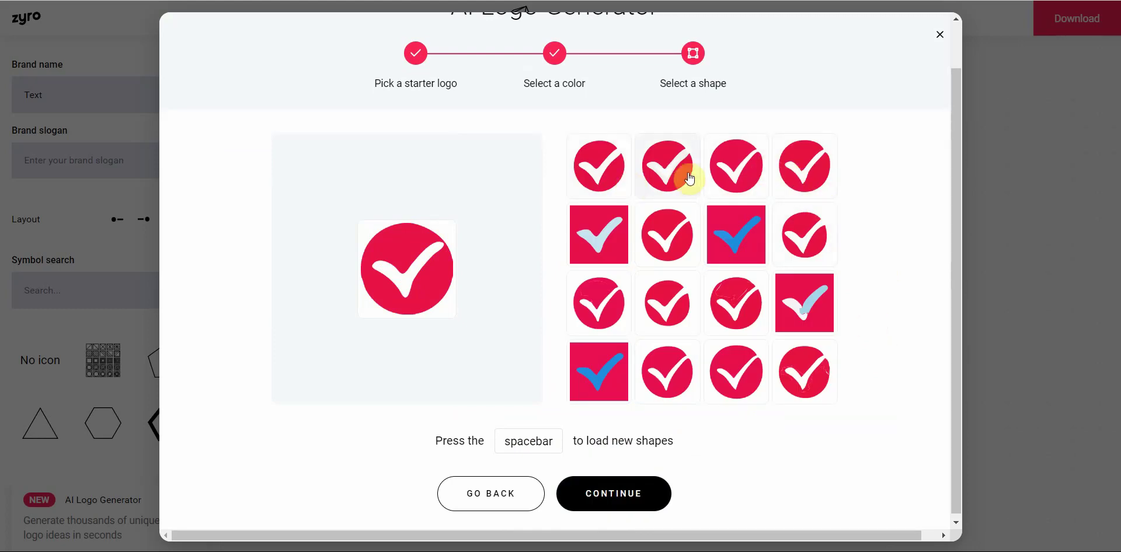
{"action": "left_click", "coordinate": [740, 174]}
{"action": "left_click", "coordinate": [615, 495]}
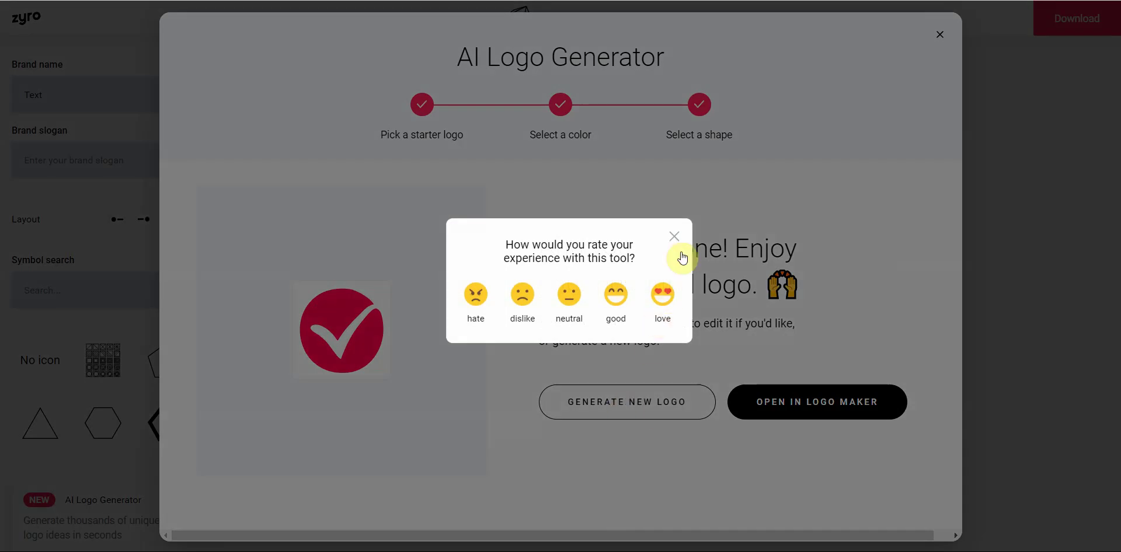
{"action": "left_click", "coordinate": [674, 237]}
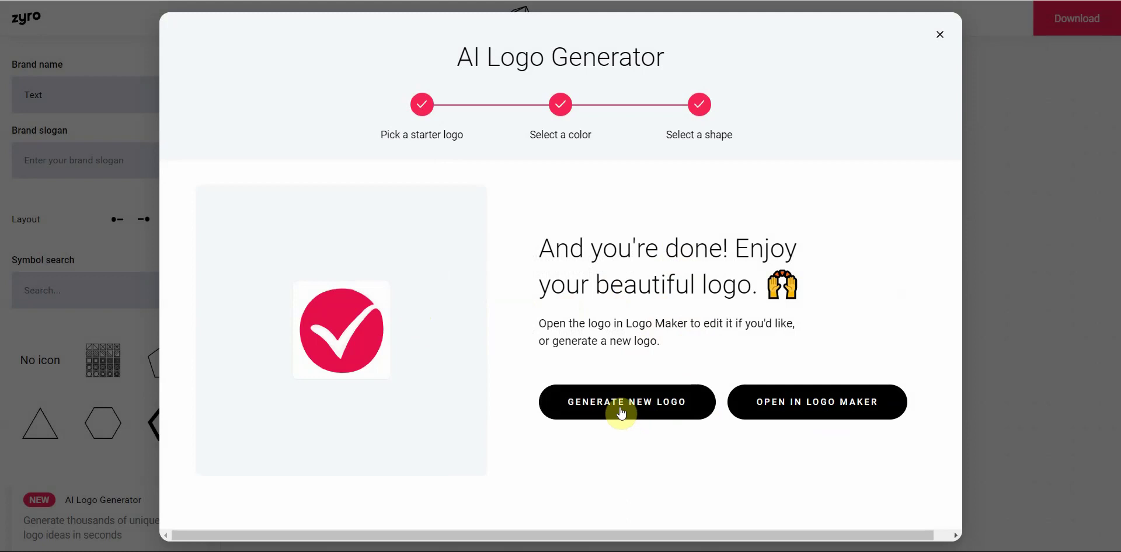
- Close the AI Logo Generator modal and scroll down the page beneath
{"action": "left_click", "coordinate": [941, 37]}
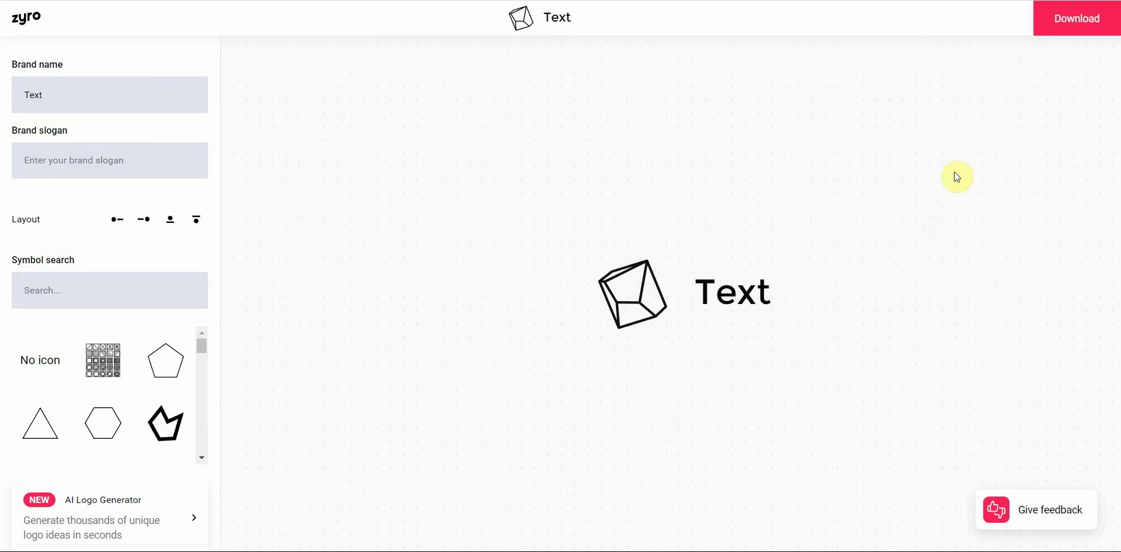
{"action": "scroll", "coordinate": [207, 372], "scroll_direction": "down", "scroll_amount": 5}
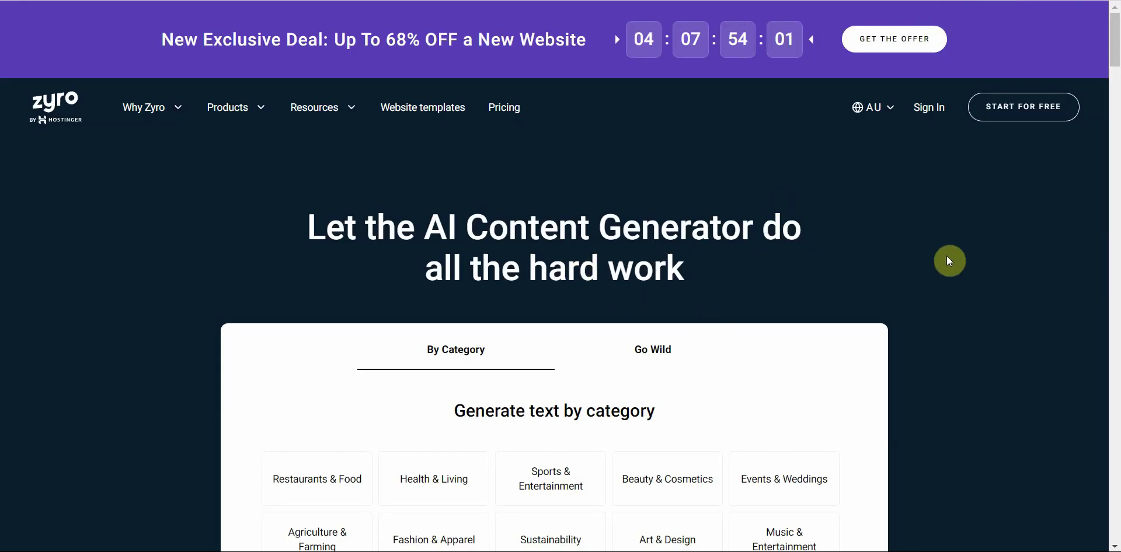
- Generate AI texts under the Sustainability category's Sustainable Farm subcategory
{"action": "scroll", "coordinate": [969, 275], "scroll_direction": "down", "scroll_amount": 10}
{"action": "scroll", "coordinate": [969, 275], "scroll_direction": "up", "scroll_amount": 10}
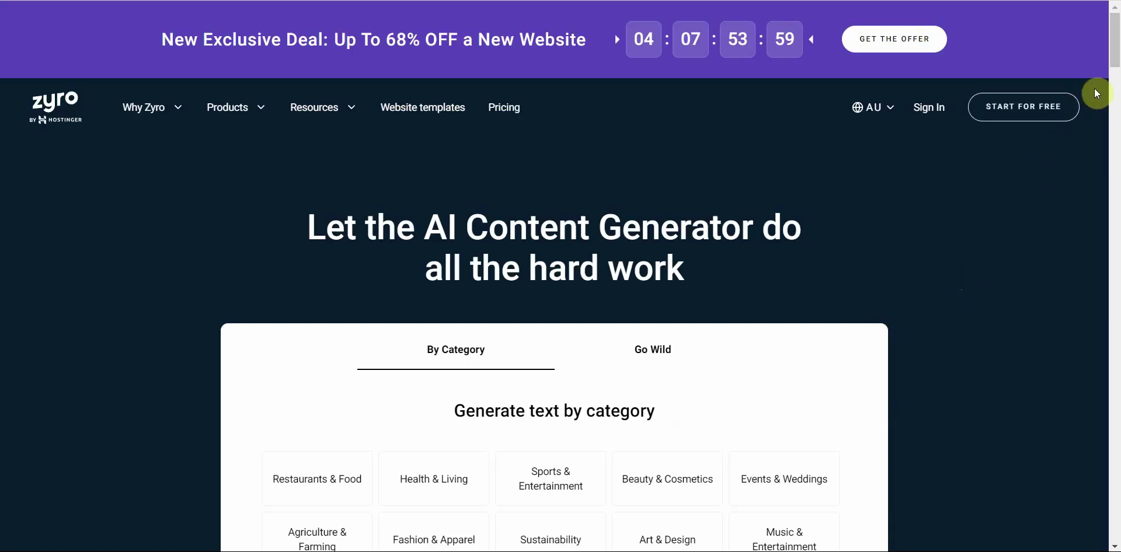
{"action": "scroll", "coordinate": [1116, 64], "scroll_direction": "down", "scroll_amount": 1}
{"action": "scroll", "coordinate": [1116, 66], "scroll_direction": "down", "scroll_amount": 6}
{"action": "scroll", "coordinate": [1116, 73], "scroll_direction": "up", "scroll_amount": 3}
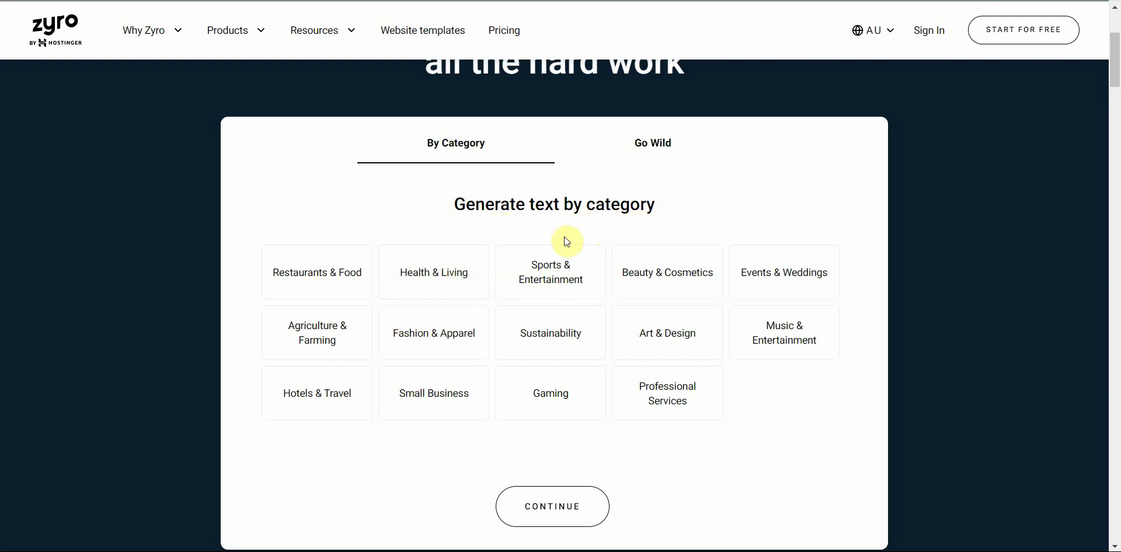
{"action": "left_click", "coordinate": [543, 337]}
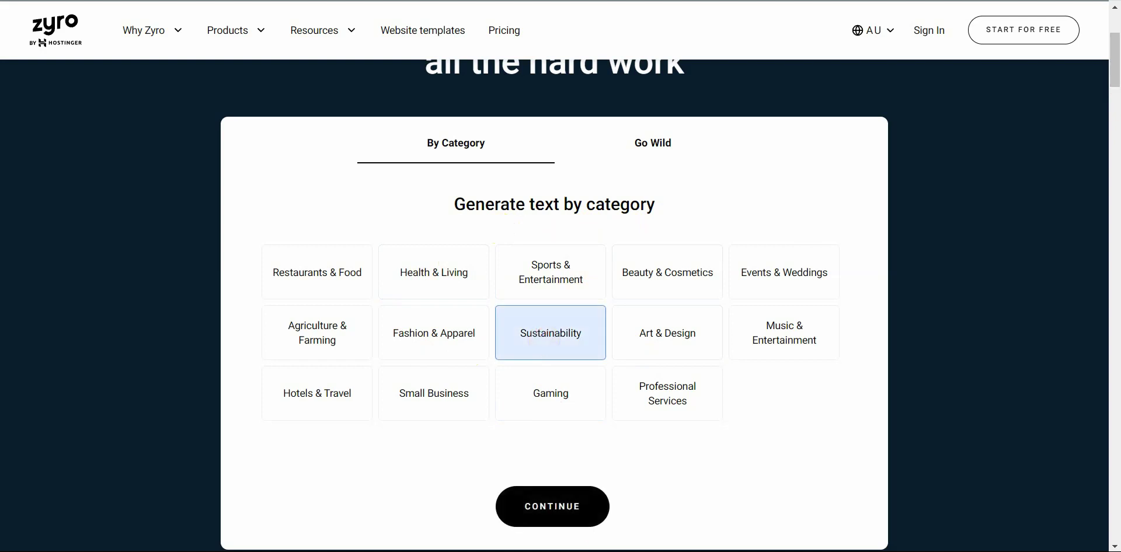
{"action": "left_click", "coordinate": [567, 517]}
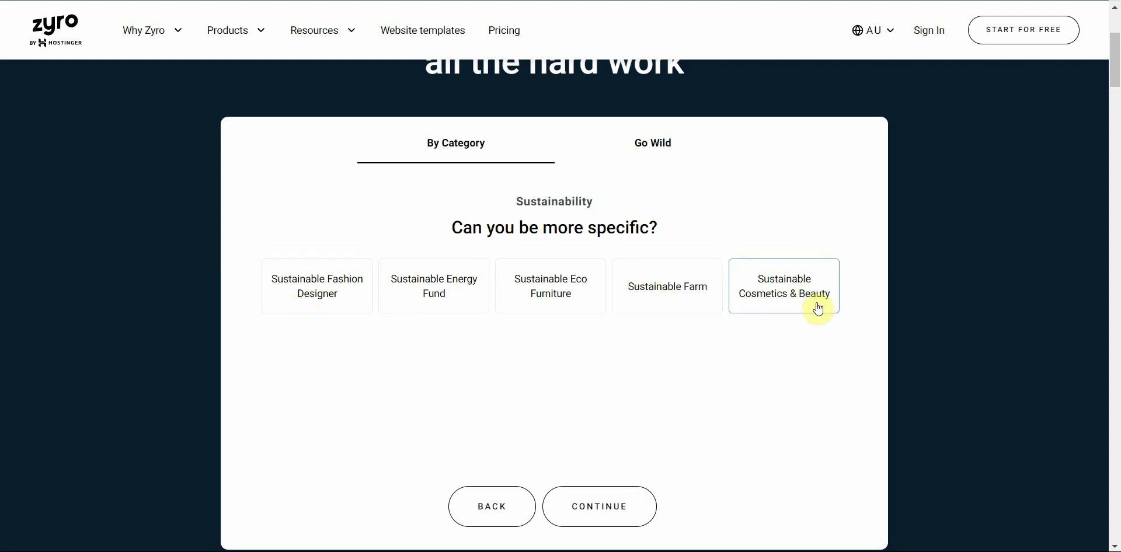
{"action": "left_click", "coordinate": [658, 300]}
{"action": "left_click", "coordinate": [639, 519]}
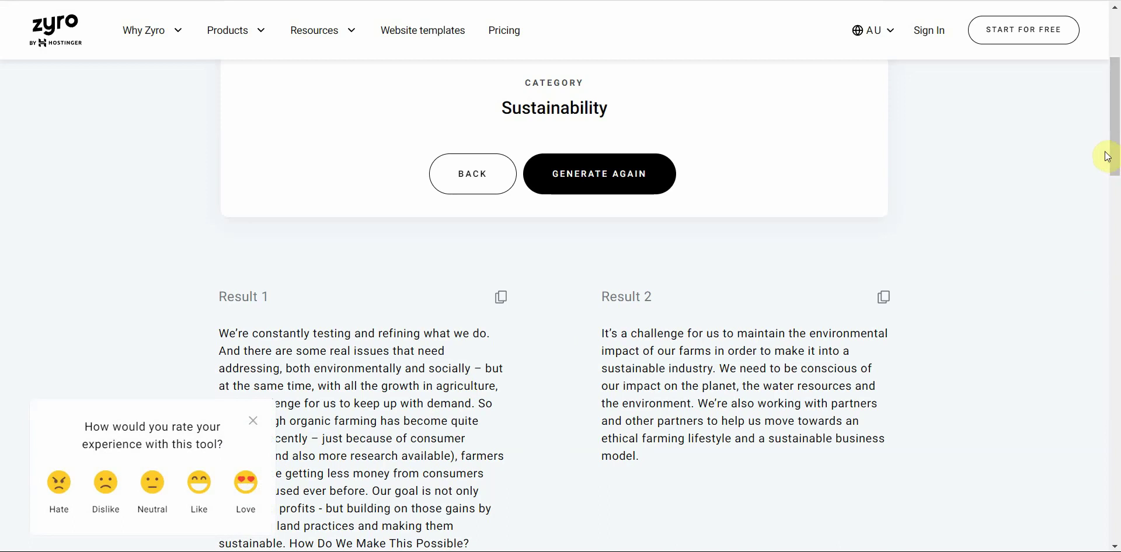
- Scroll the farming results, open a new tab with Ctrl+T, and open Grammarly's extension menu
{"action": "left_click_drag", "start_coordinate": [1114, 154], "coordinate": [1115, 188]}
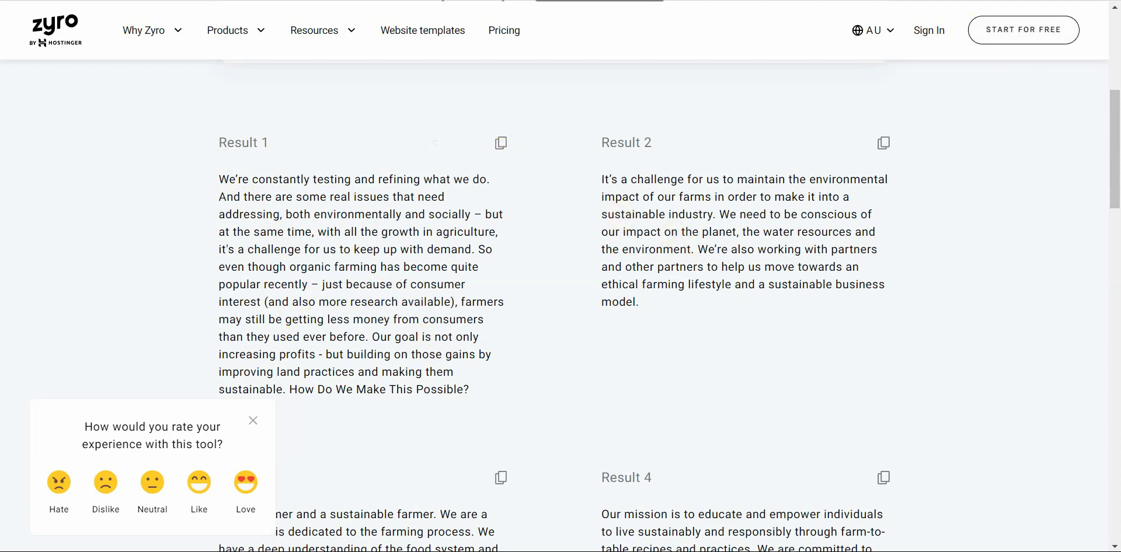
{"action": "key", "text": "ctrl+t"}
{"action": "left_click", "coordinate": [980, 18]}
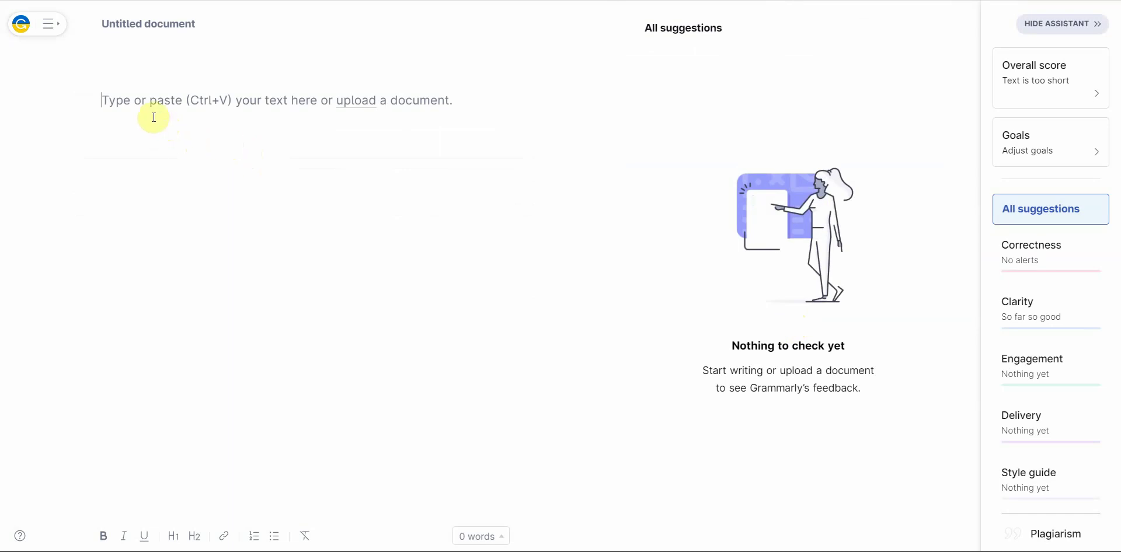
- Paste the farming text into Grammarly, keep the default goals, and run the plagiarism check
{"action": "key", "text": "ctrl+v"}
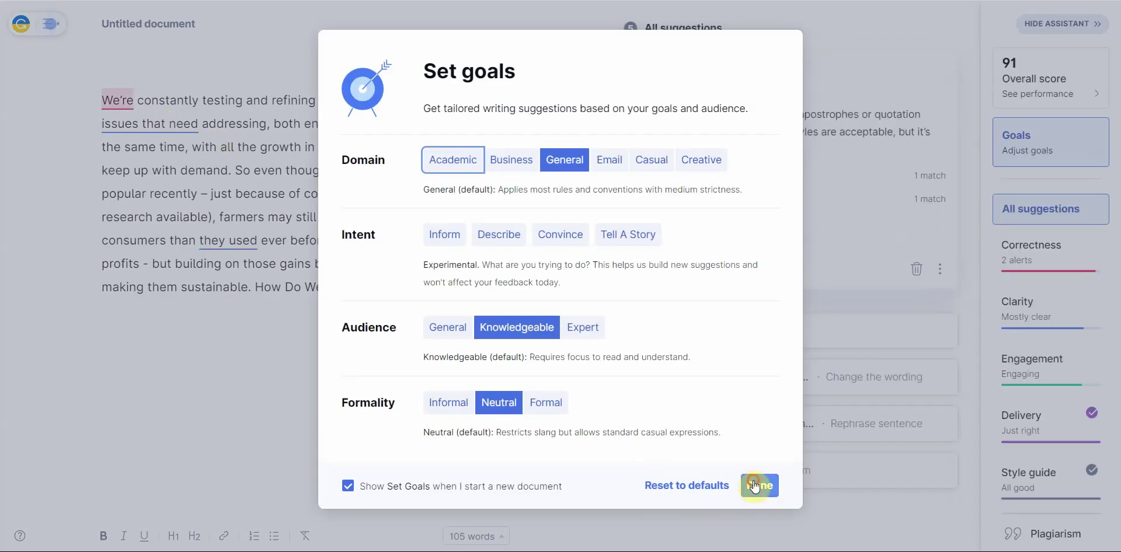
{"action": "left_click", "coordinate": [757, 485]}
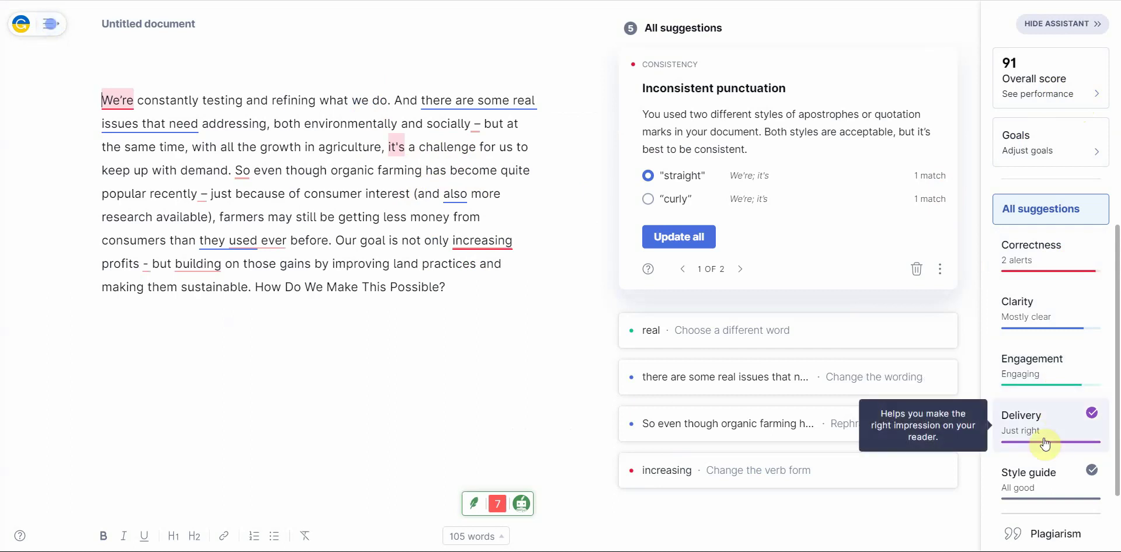
{"action": "left_click", "coordinate": [1054, 536]}
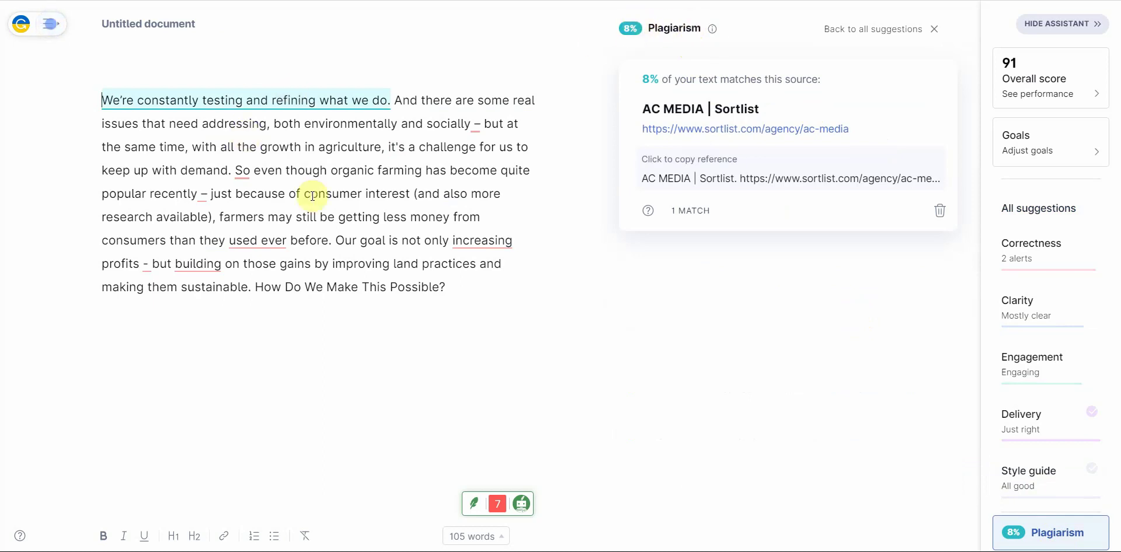
{"action": "left_click_drag", "start_coordinate": [490, 289], "coordinate": [71, 60]}
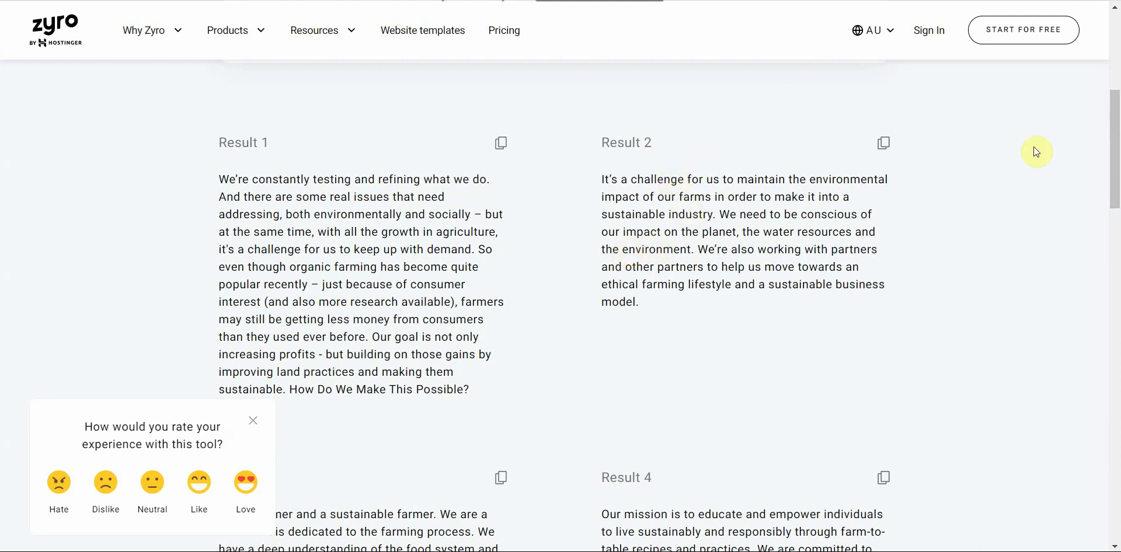
- Scroll the content results, then switch to the AI Background Remover tab
{"action": "left_click_drag", "start_coordinate": [1108, 153], "coordinate": [1106, 76]}
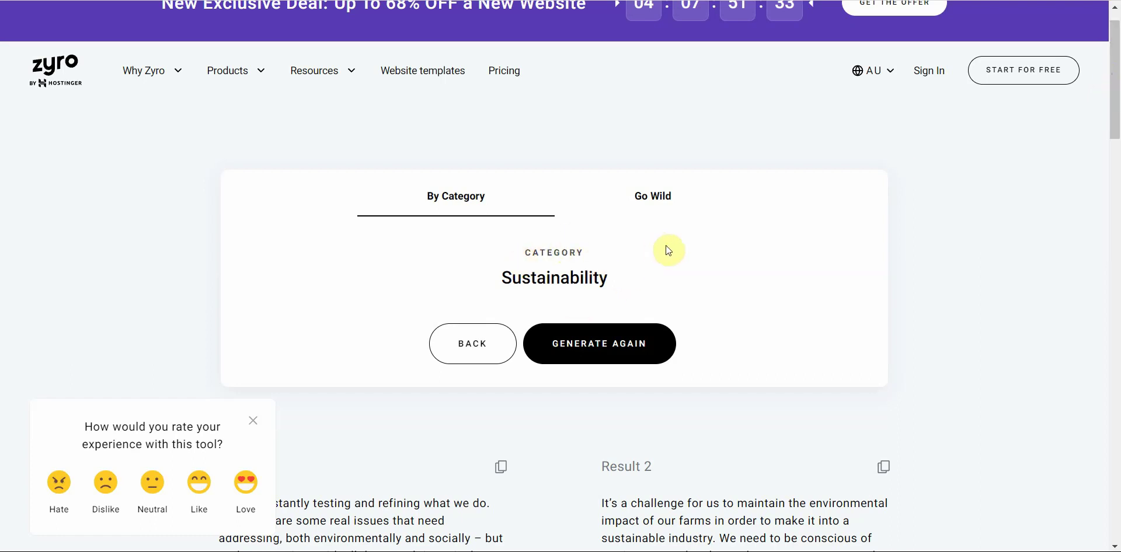
{"action": "left_click_drag", "start_coordinate": [1115, 160], "coordinate": [1086, 128]}
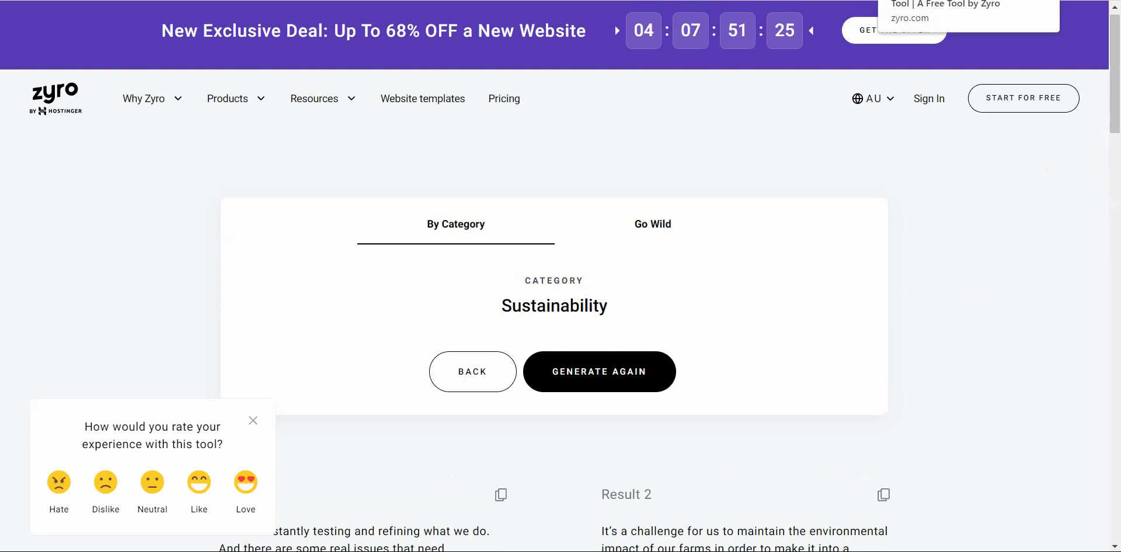
{"action": "left_click", "coordinate": [934, 0]}
{"action": "left_click", "coordinate": [873, 29]}
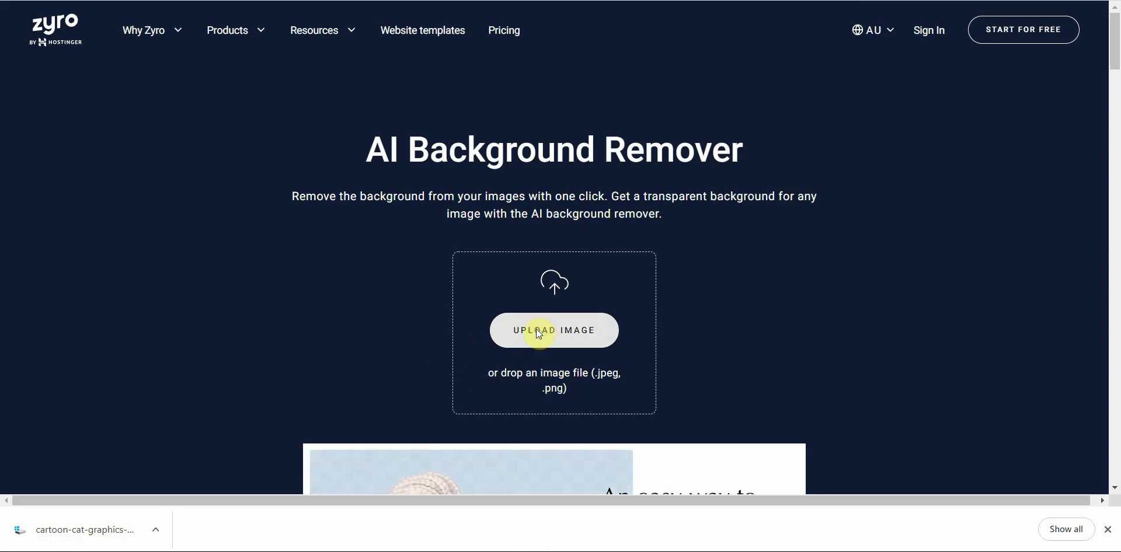
- Open the image upload file picker, then cancel it without choosing a file
{"action": "left_click", "coordinate": [536, 334]}
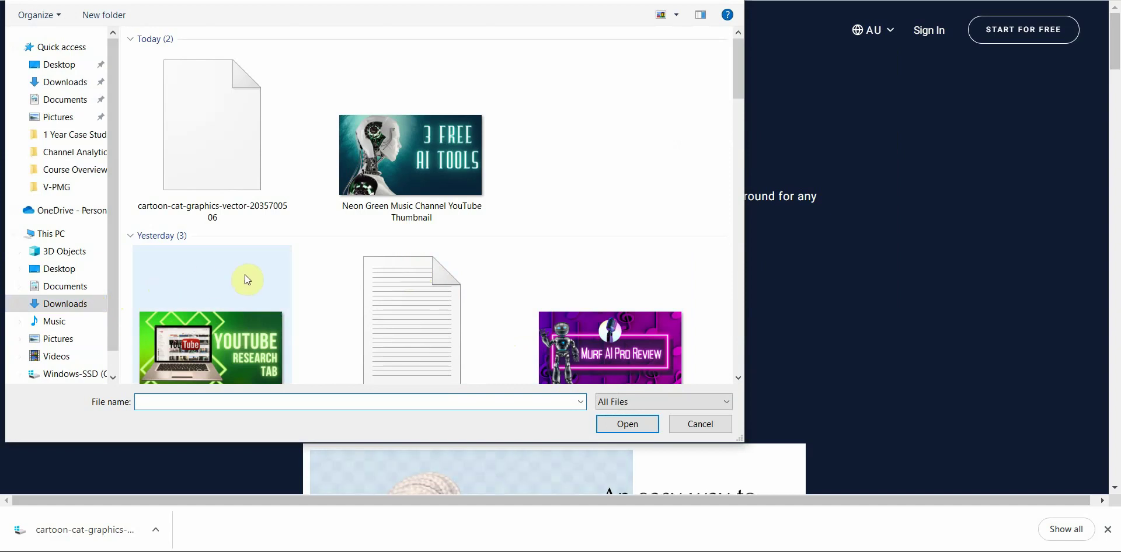
{"action": "scroll", "coordinate": [244, 275], "scroll_direction": "down", "scroll_amount": 1}
{"action": "scroll", "coordinate": [244, 275], "scroll_direction": "up", "scroll_amount": 1}
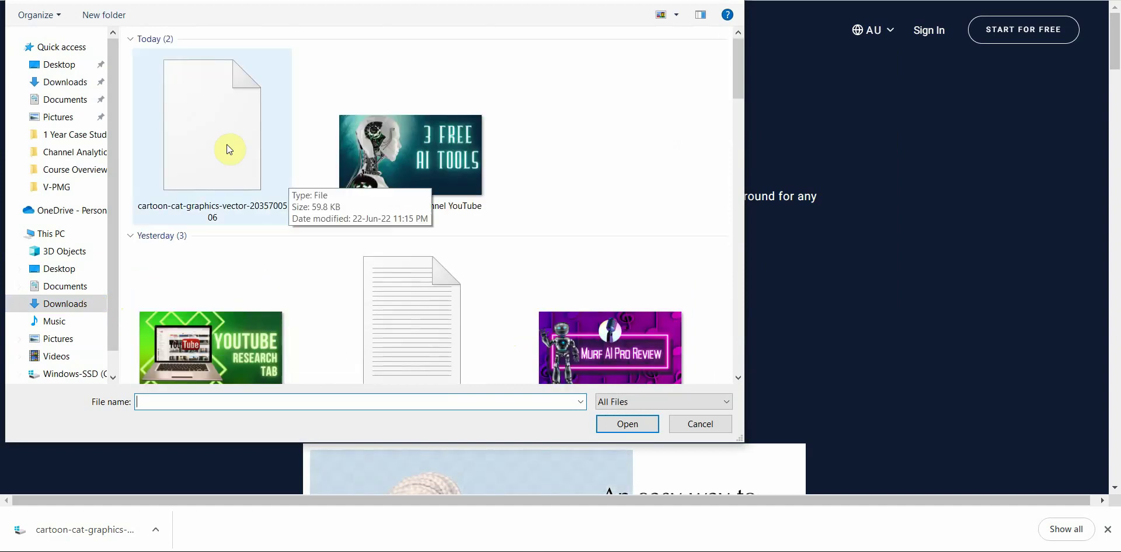
{"action": "left_click", "coordinate": [936, 249]}
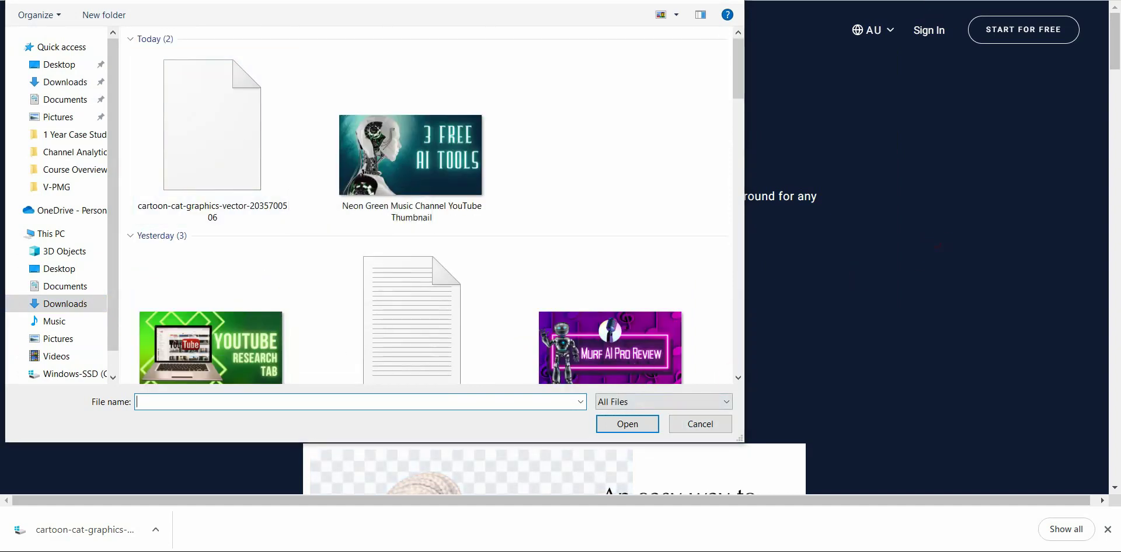
{"action": "left_click", "coordinate": [697, 428]}
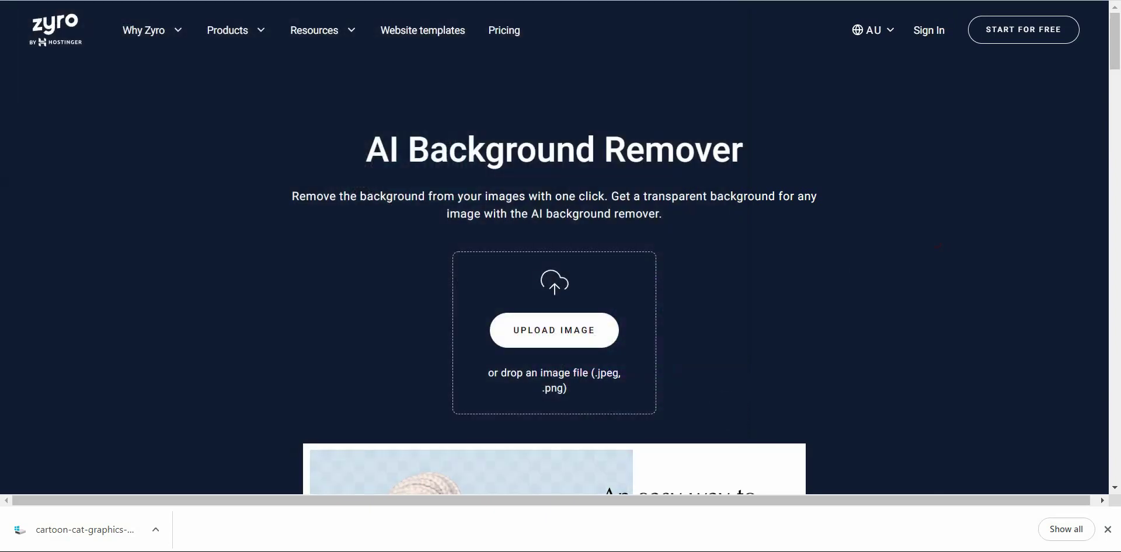
- On the Vecteezy Pomeranian vector tab, magnify the image, close the Google prompt, and zoom out
{"action": "key", "text": "ctrl+Tab"}
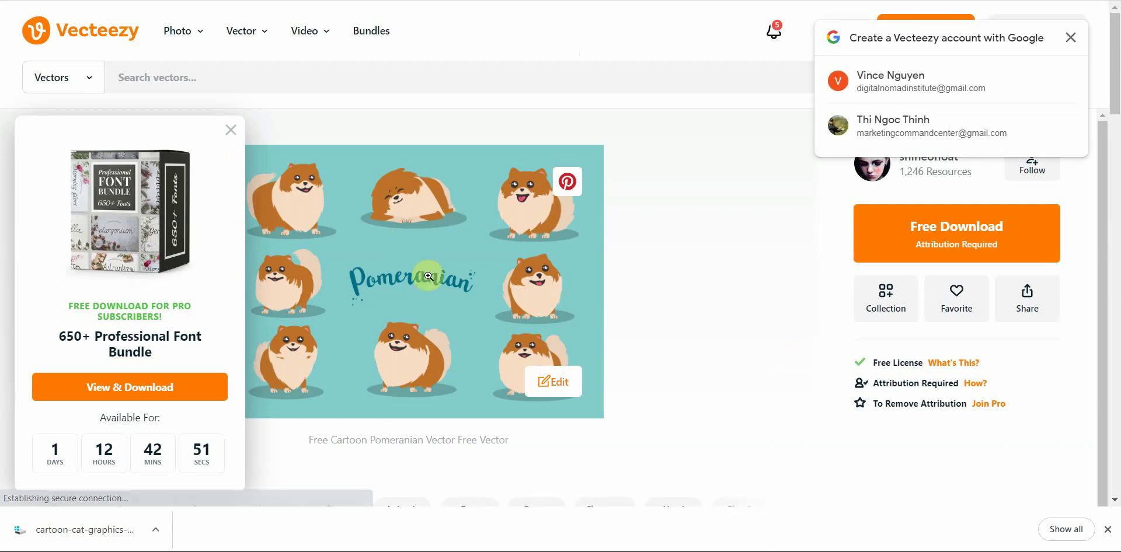
{"action": "left_click", "coordinate": [442, 283]}
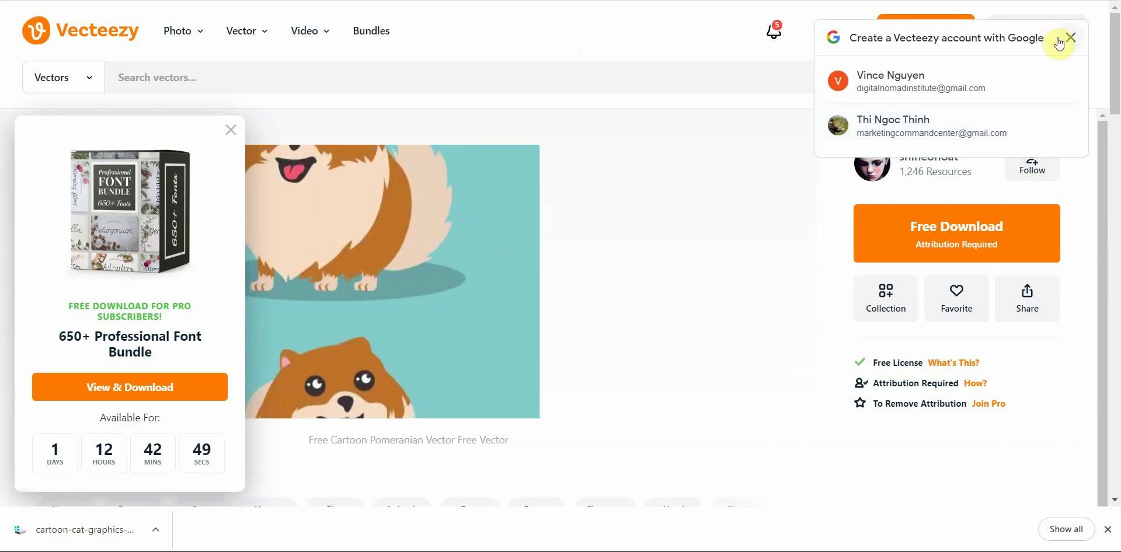
{"action": "left_click", "coordinate": [1070, 37]}
{"action": "left_click", "coordinate": [424, 320]}
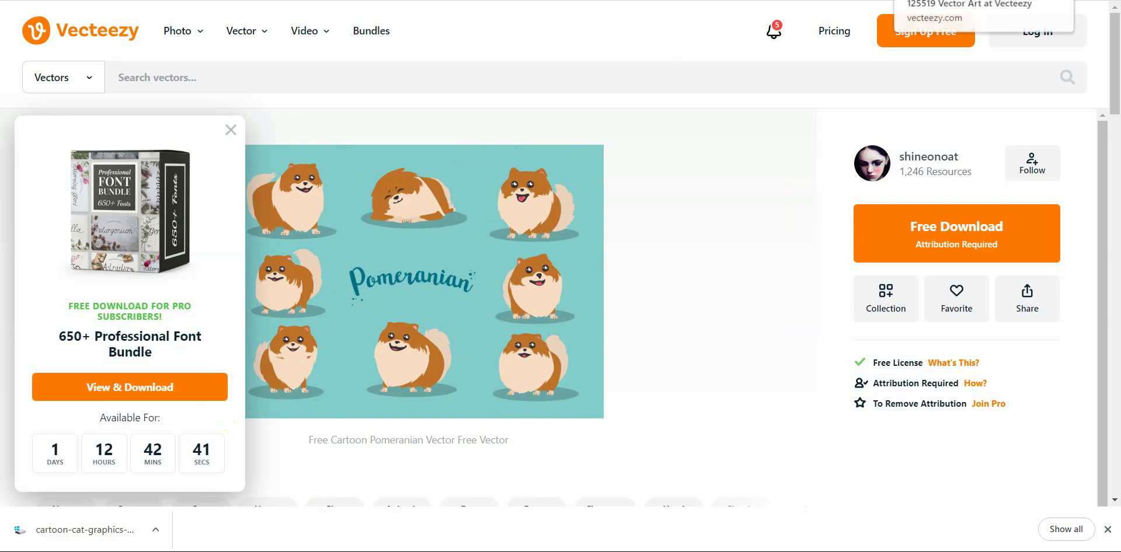
- Search DuckDuckGo for 'cat' and show the image results
{"action": "key", "text": "ctrl+l"}
{"action": "type", "text": "cat"}
{"action": "key", "text": "Return"}
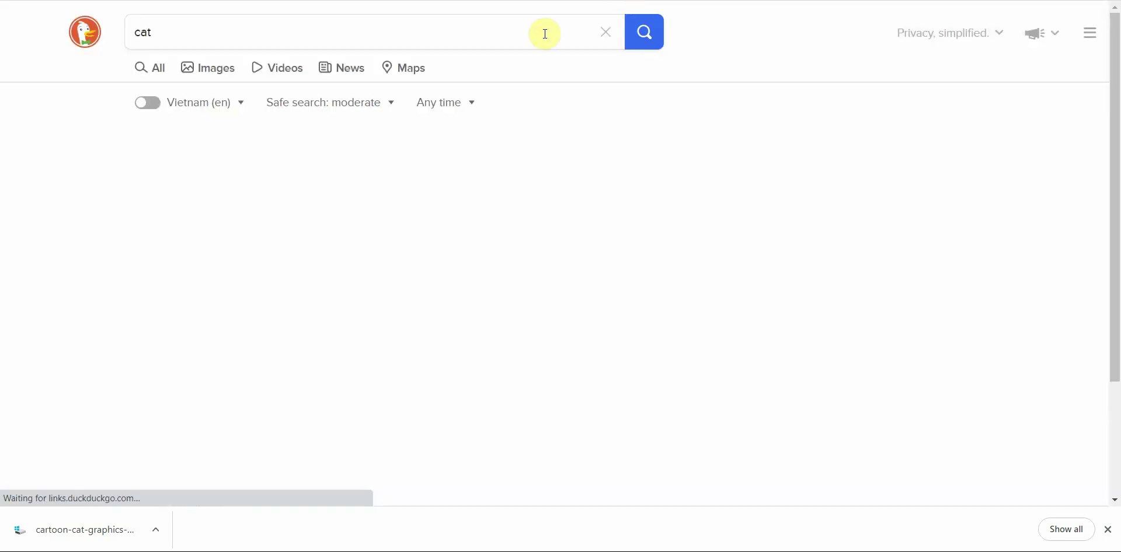
{"action": "left_click", "coordinate": [207, 69]}
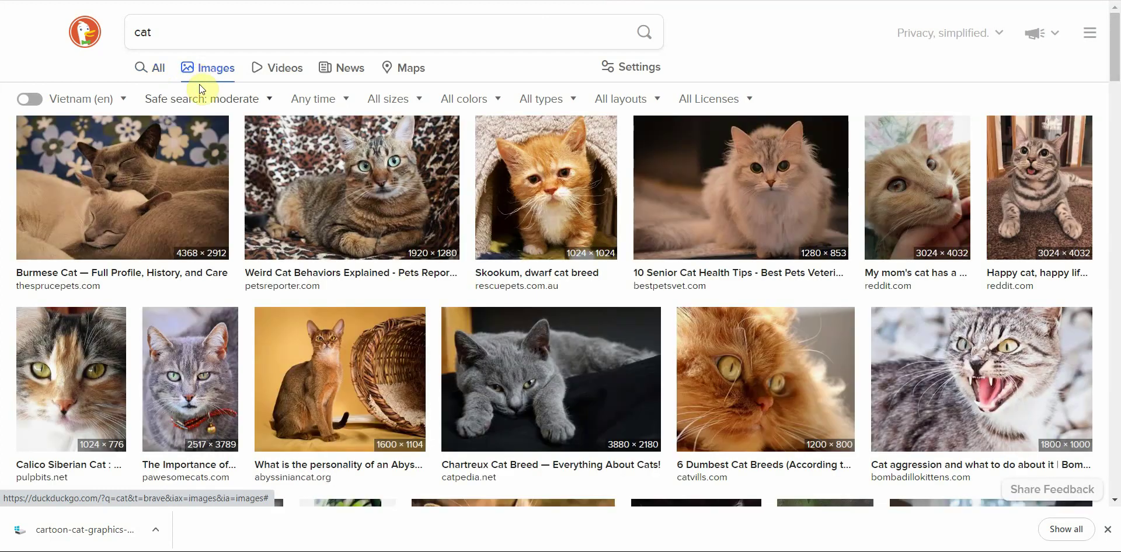
- Save the Abyssinian cat with basket photo to Downloads
{"action": "left_click", "coordinate": [325, 358]}
{"action": "right_click", "coordinate": [410, 373]}
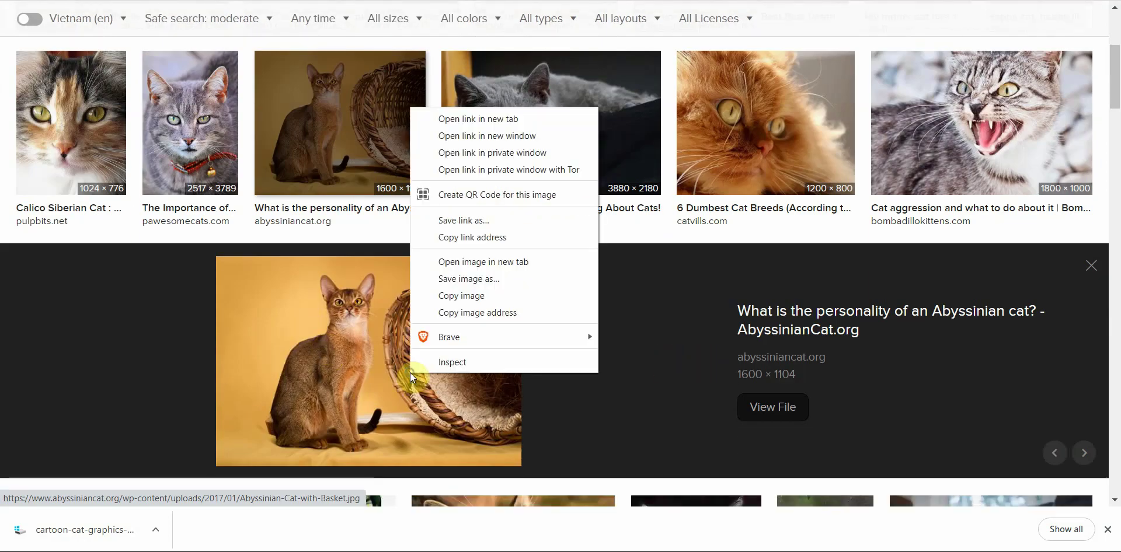
{"action": "left_click", "coordinate": [501, 279]}
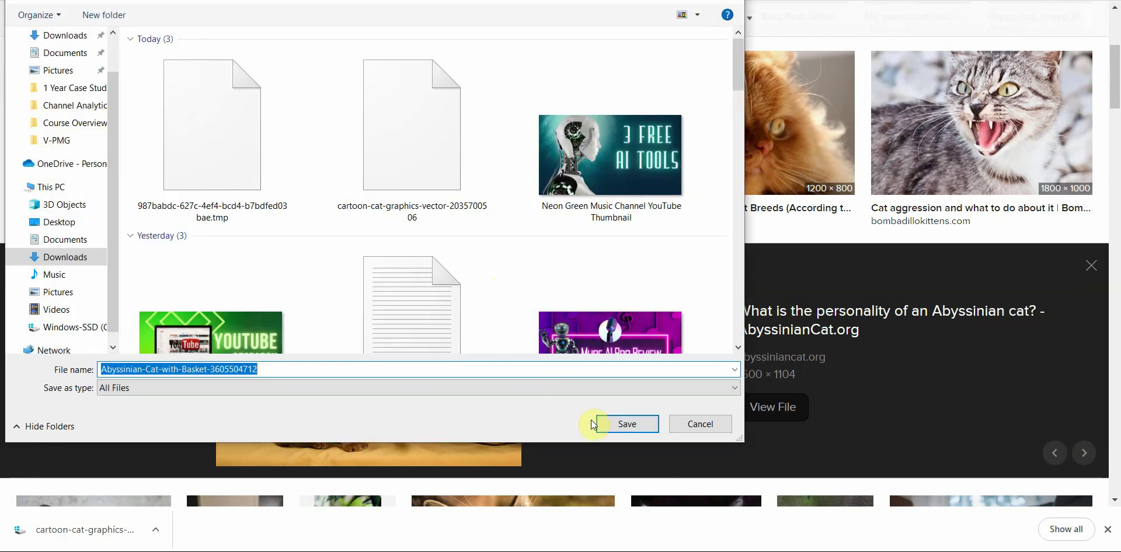
{"action": "left_click", "coordinate": [624, 425]}
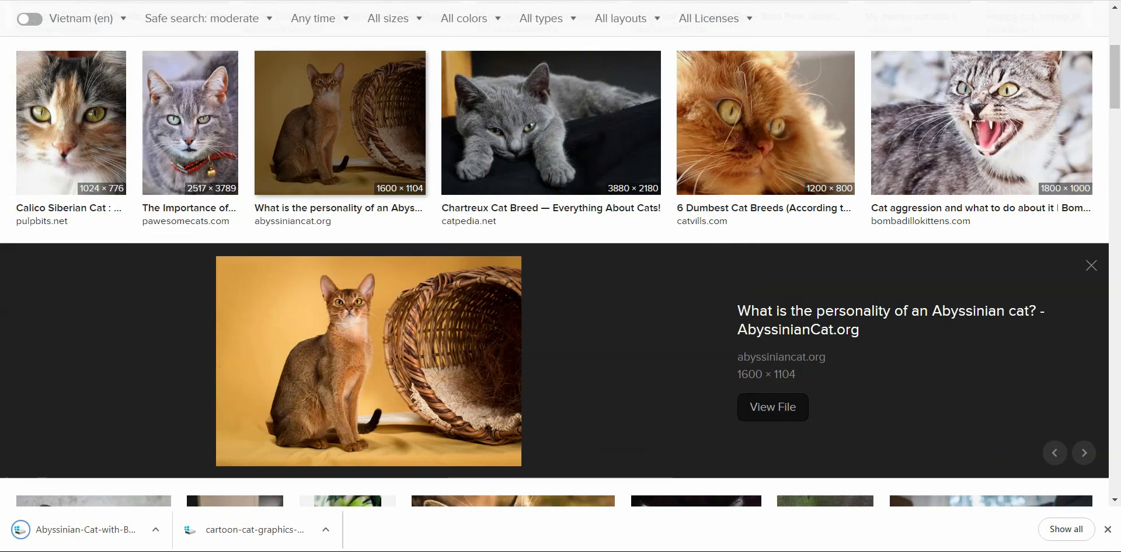
- Upload the Neon Green Music Channel YouTube Thumbnail from Downloads to Zyro's background remover
{"action": "left_click", "coordinate": [802, 1]}
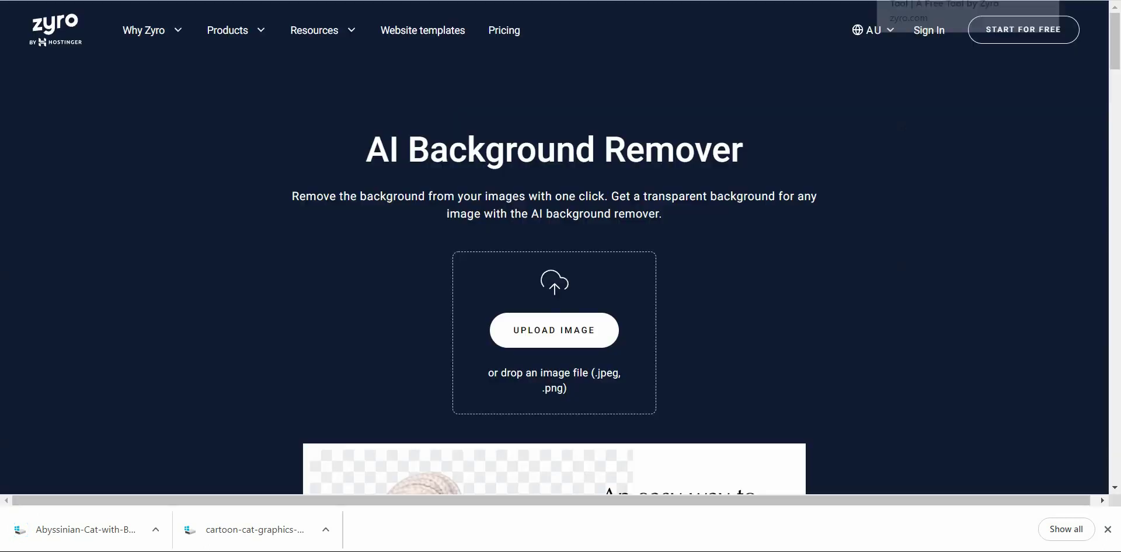
{"action": "left_click", "coordinate": [590, 317]}
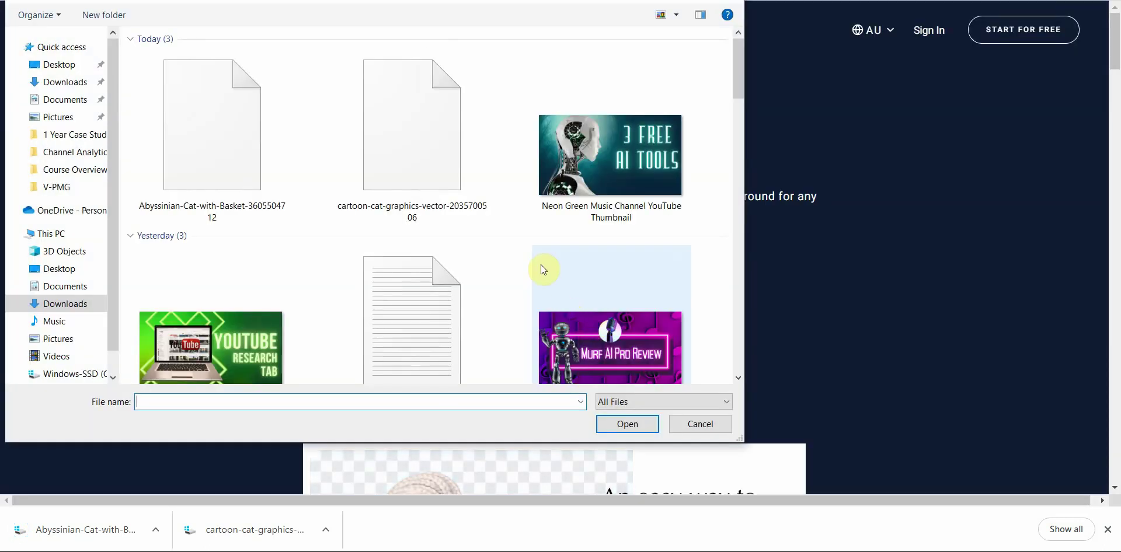
{"action": "scroll", "coordinate": [540, 264], "scroll_direction": "down", "scroll_amount": 1}
{"action": "left_click", "coordinate": [616, 105]}
{"action": "double_click", "coordinate": [616, 105]}
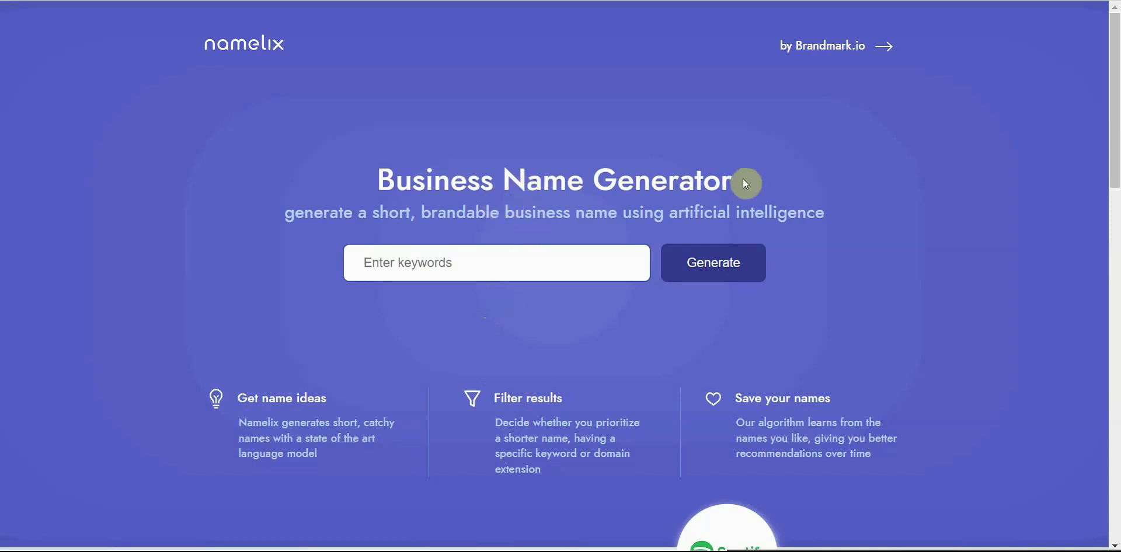
- Generate Namelix names for 'dog walking' with Medium randomness and the Two words style
{"action": "left_click", "coordinate": [476, 263]}
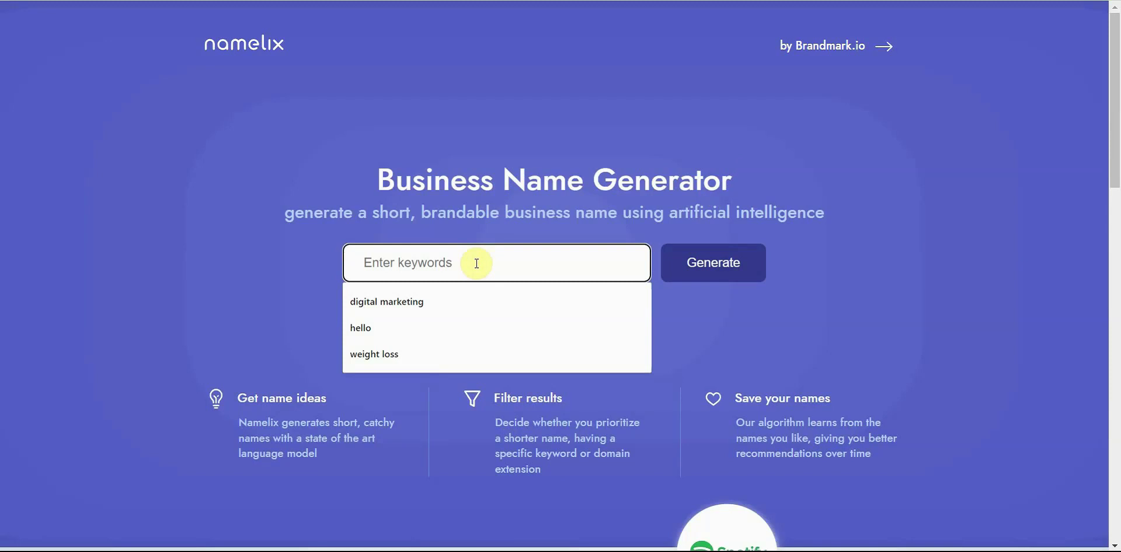
{"action": "type", "text": "dog walking"}
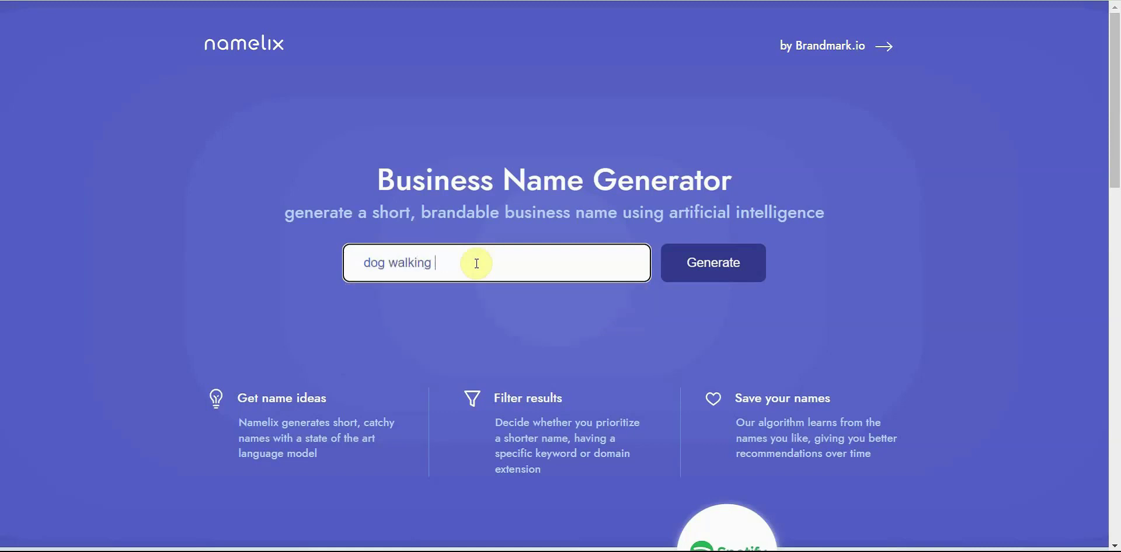
{"action": "left_click", "coordinate": [675, 270]}
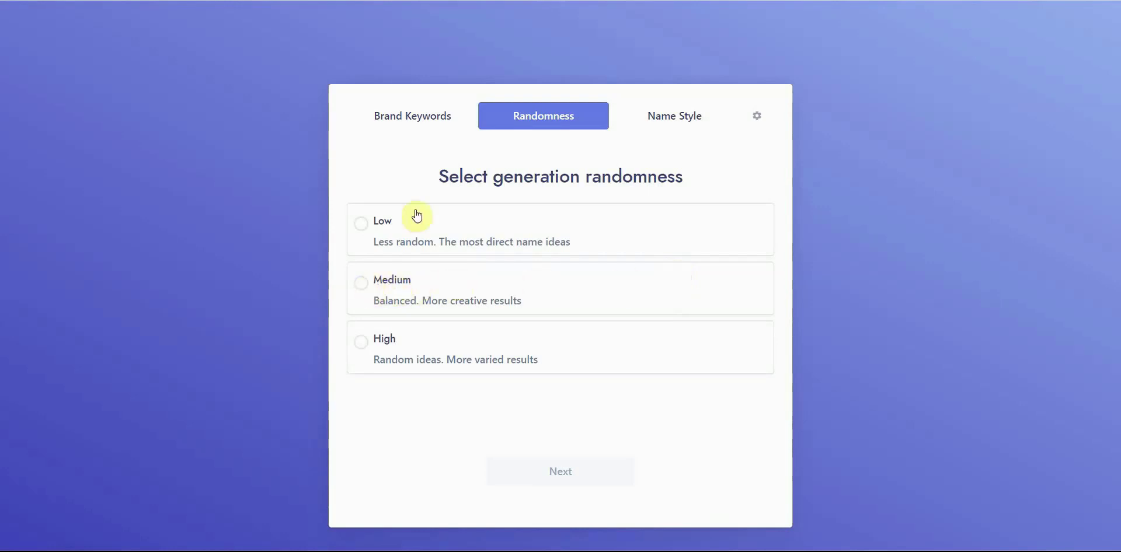
{"action": "left_click", "coordinate": [362, 289]}
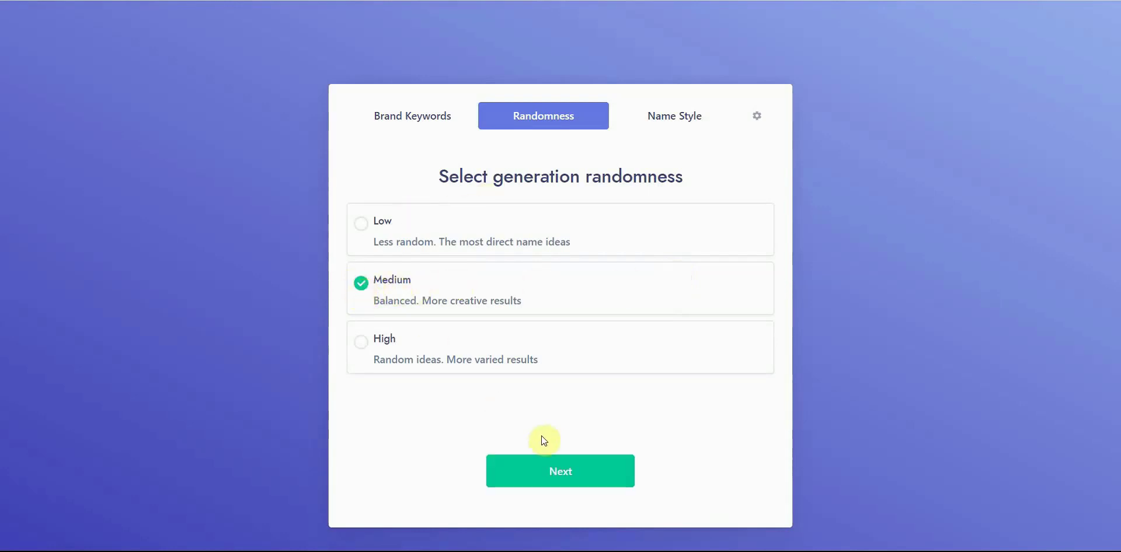
{"action": "left_click", "coordinate": [562, 465]}
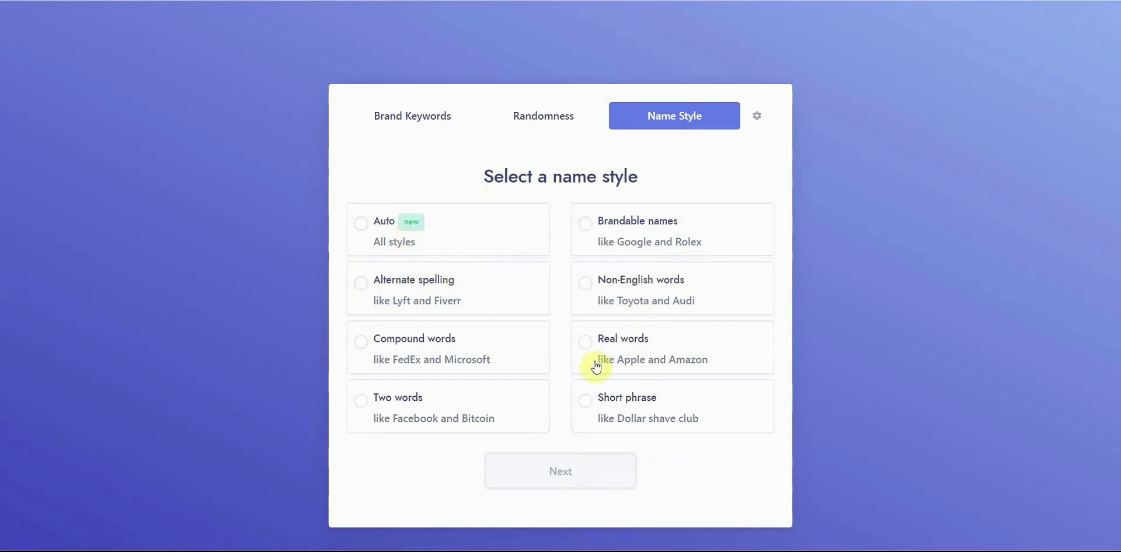
{"action": "left_click", "coordinate": [357, 400]}
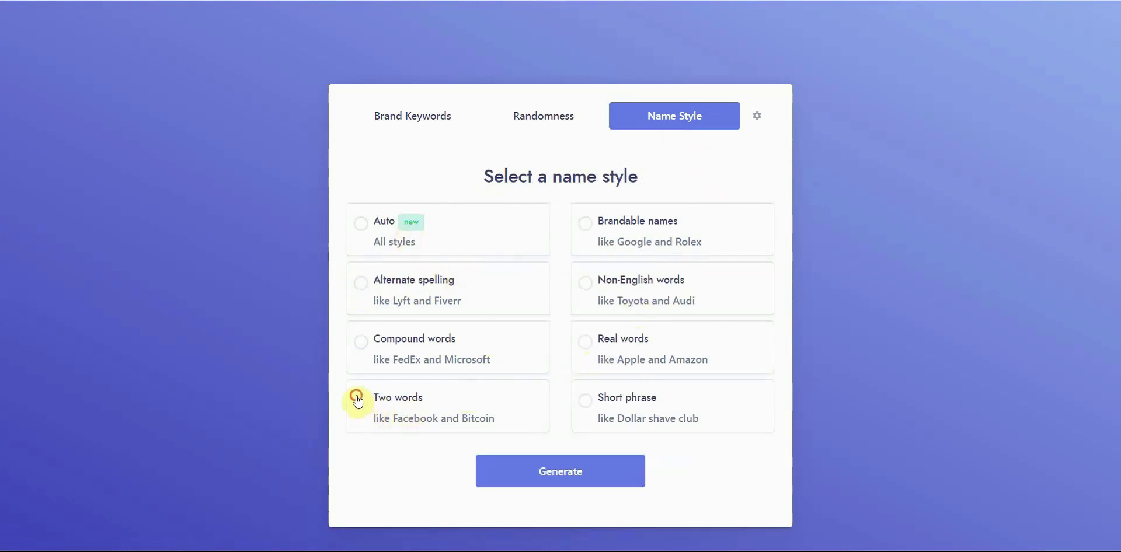
{"action": "left_click", "coordinate": [562, 467]}
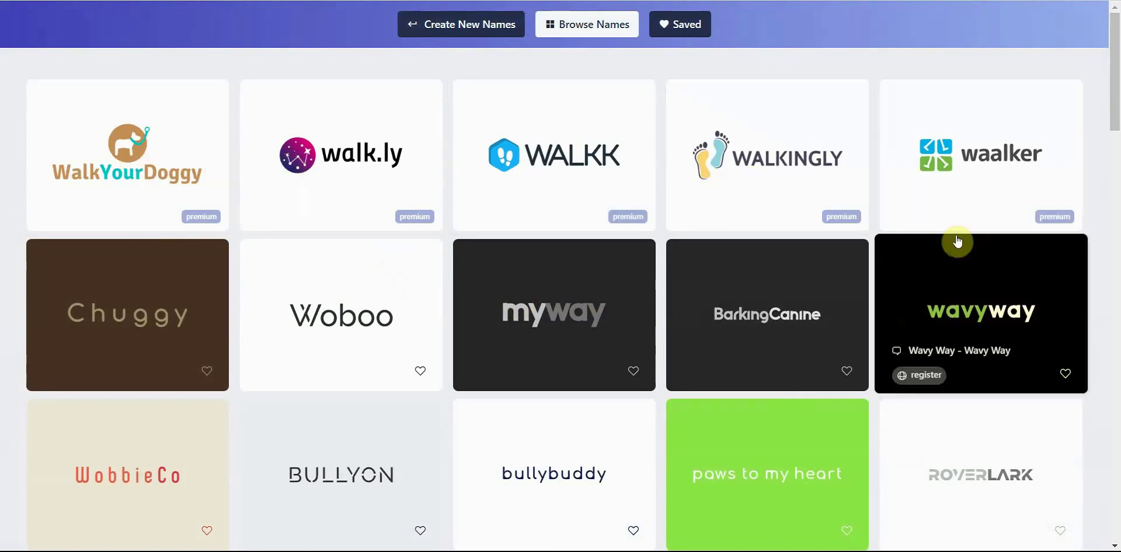
- Browse the dog-walking name results and their domain prices, like walkk.com at $3700
{"action": "scroll", "coordinate": [956, 245], "scroll_direction": "down", "scroll_amount": 3}
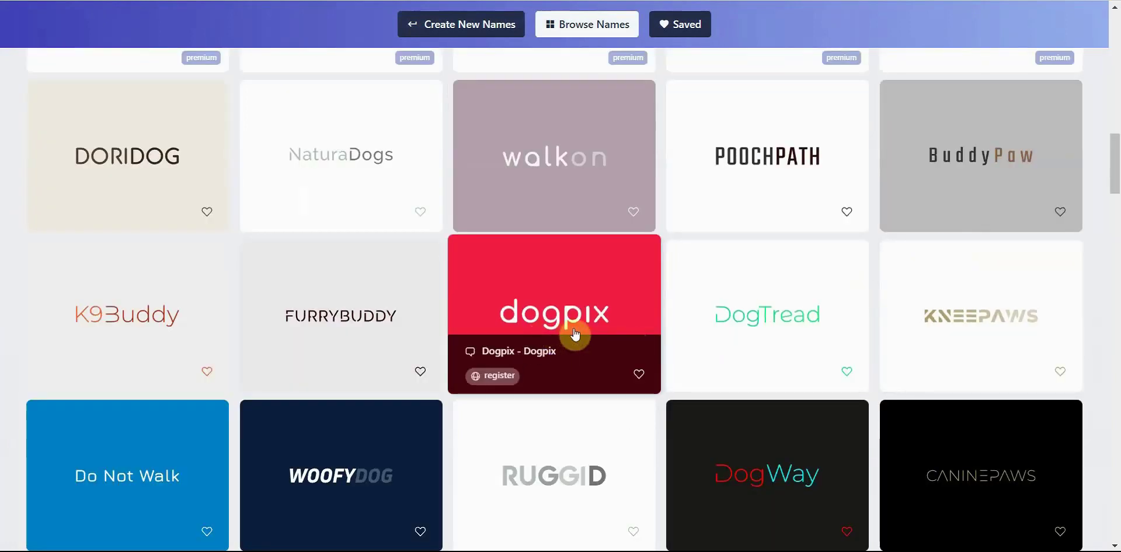
{"action": "scroll", "coordinate": [598, 271], "scroll_direction": "up", "scroll_amount": 3}
{"action": "scroll", "coordinate": [911, 187], "scroll_direction": "down", "scroll_amount": 20}
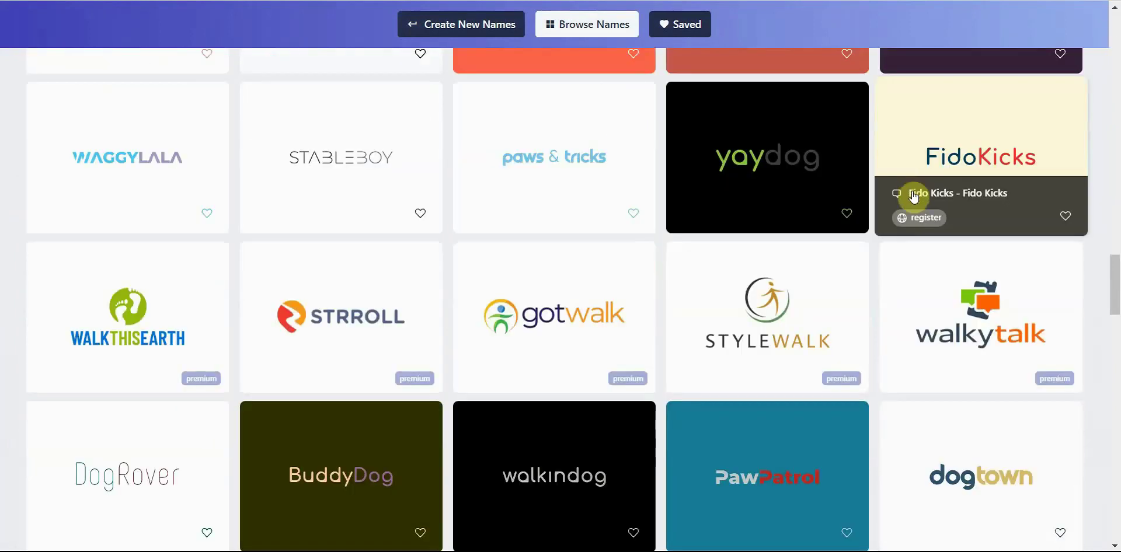
{"action": "scroll", "coordinate": [920, 216], "scroll_direction": "down", "scroll_amount": 5}
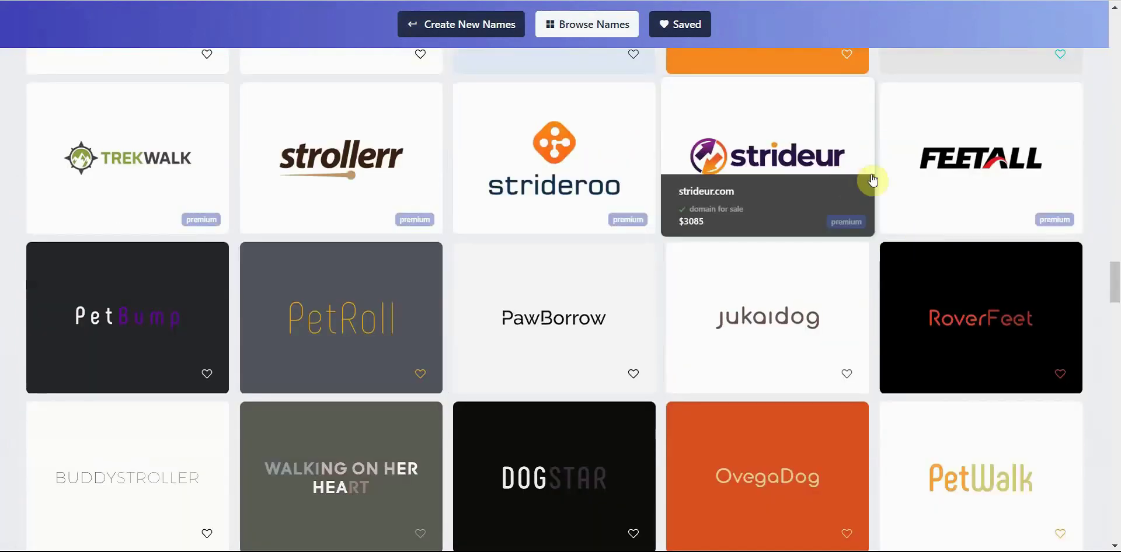
{"action": "scroll", "coordinate": [728, 292], "scroll_direction": "down", "scroll_amount": 10}
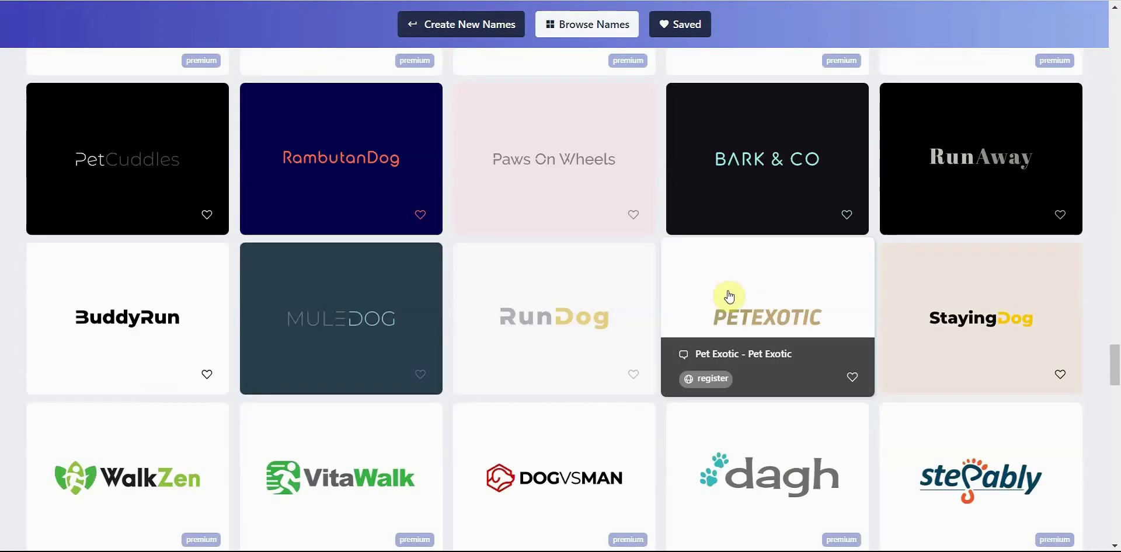
{"action": "scroll", "coordinate": [729, 296], "scroll_direction": "up", "scroll_amount": 20}
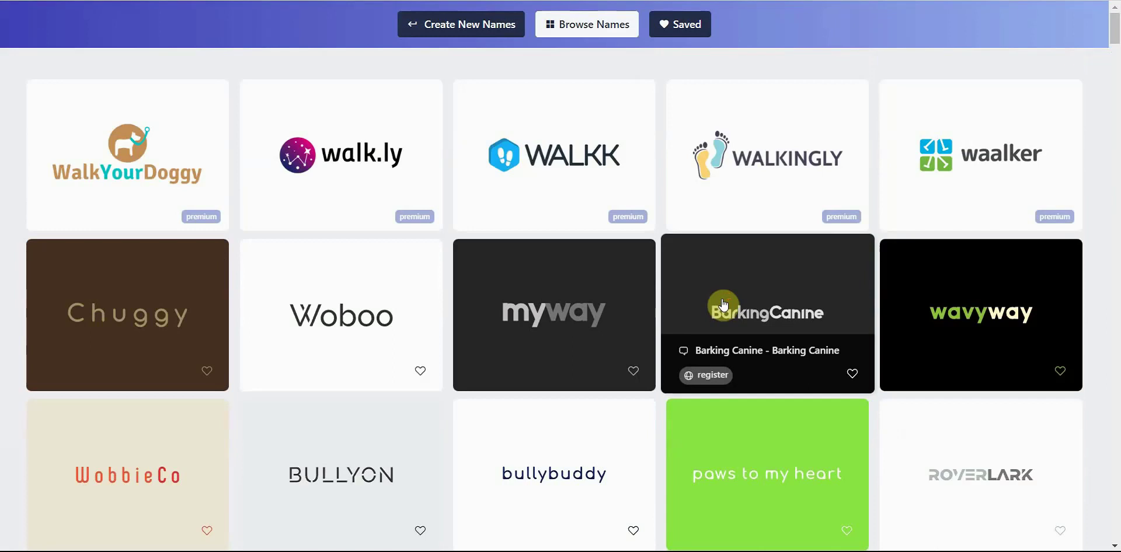
{"action": "mouse_move", "coordinate": [564, 143]}
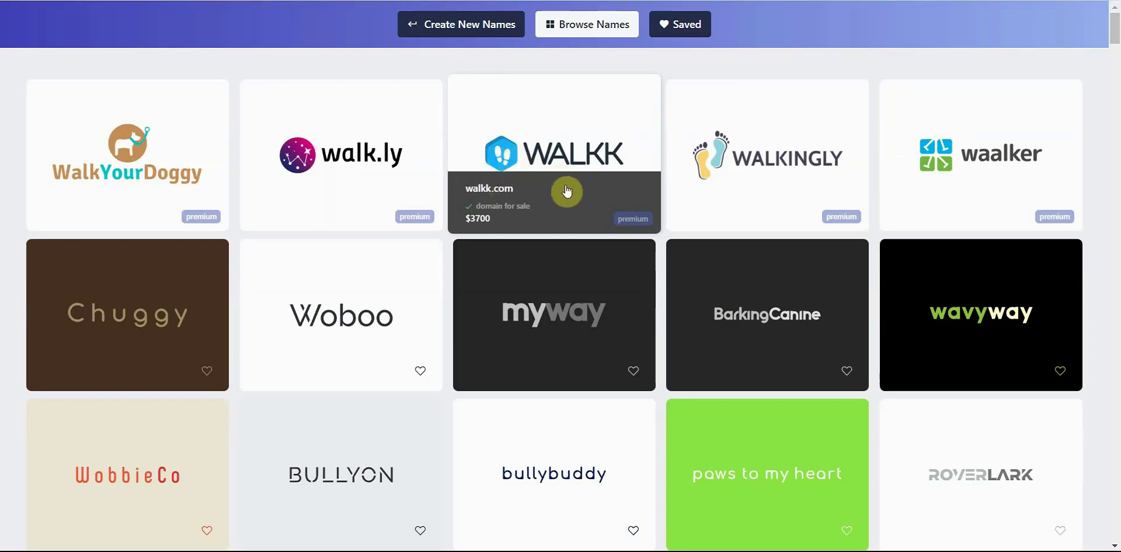
{"action": "mouse_move", "coordinate": [299, 161]}
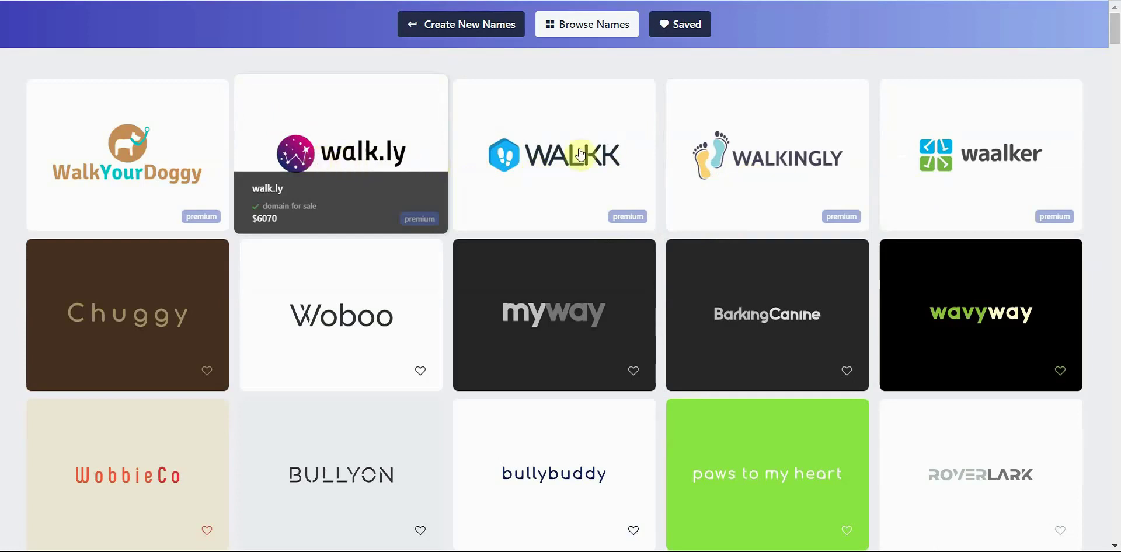
{"action": "scroll", "coordinate": [963, 218], "scroll_direction": "down", "scroll_amount": 10}
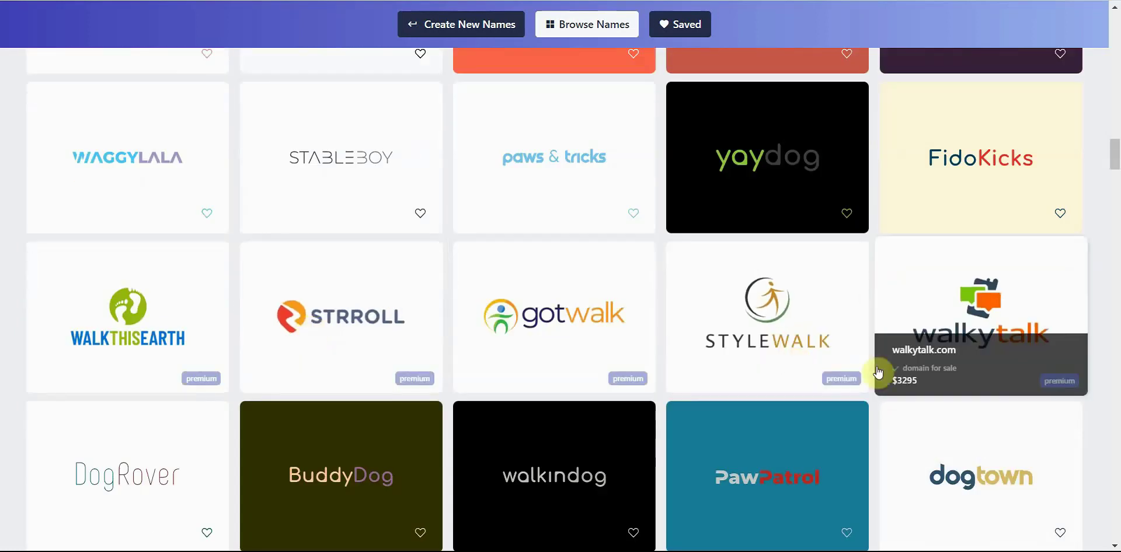
{"action": "scroll", "coordinate": [888, 380], "scroll_direction": "down", "scroll_amount": 10}
{"action": "scroll", "coordinate": [884, 384], "scroll_direction": "up", "scroll_amount": 20}
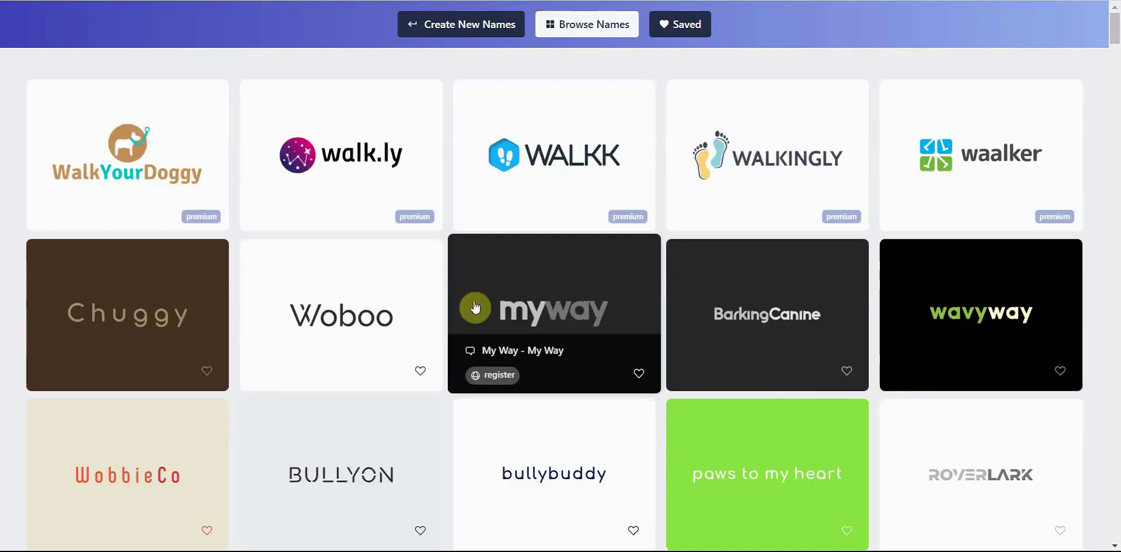